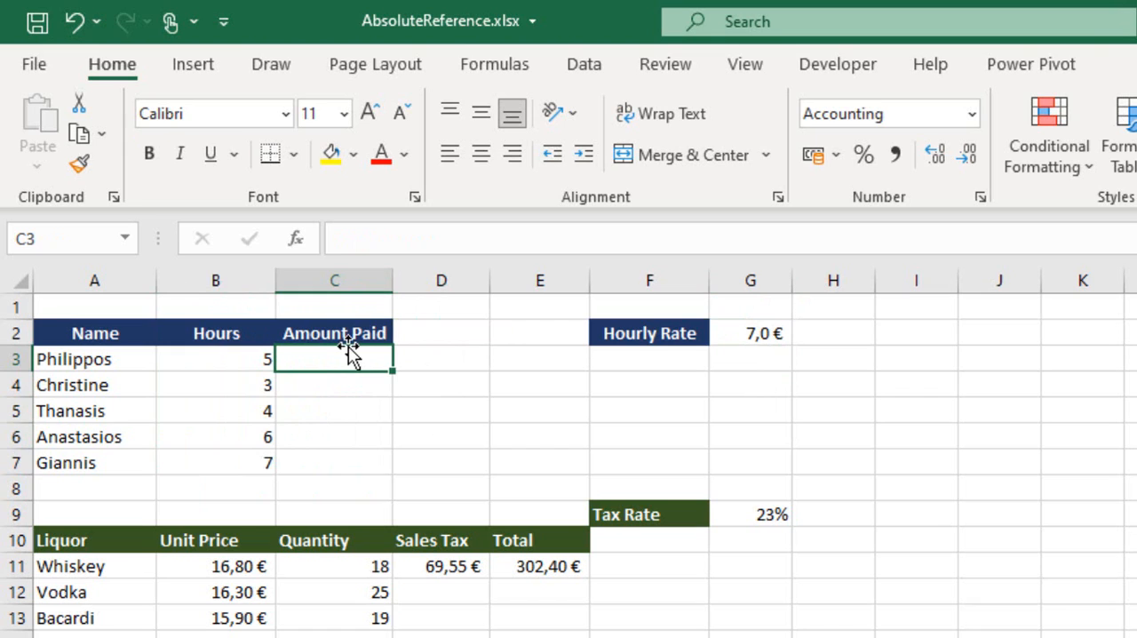
# Enter the formula =B3*G2 in cell C3 to multiply the hours by the hourly rate.
pyautogui.write('=')
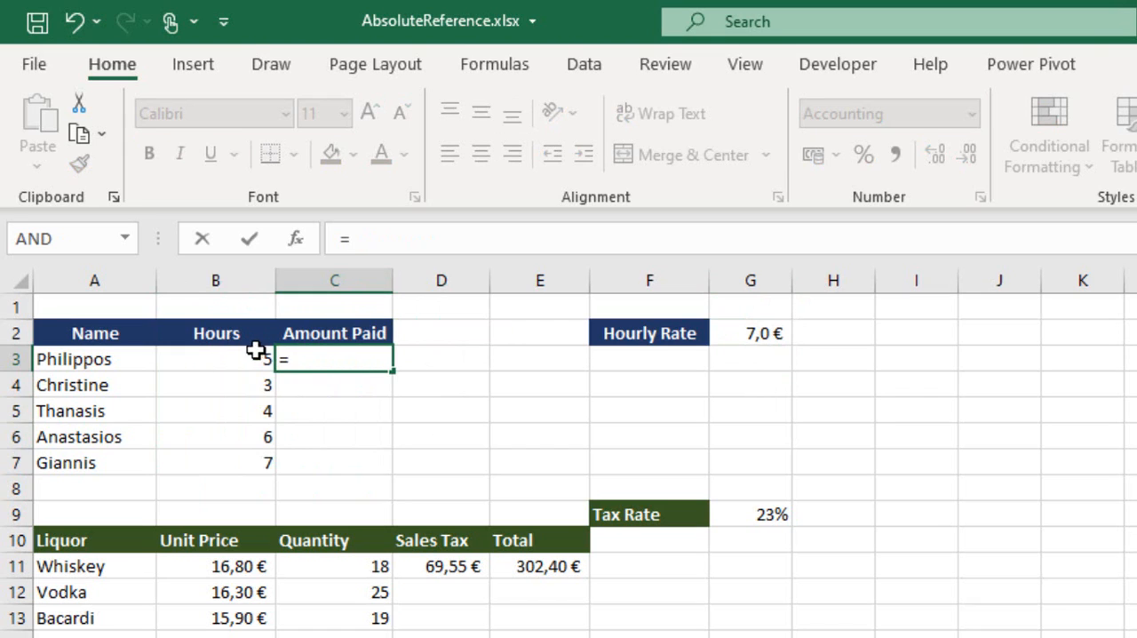
pyautogui.click(214, 363)
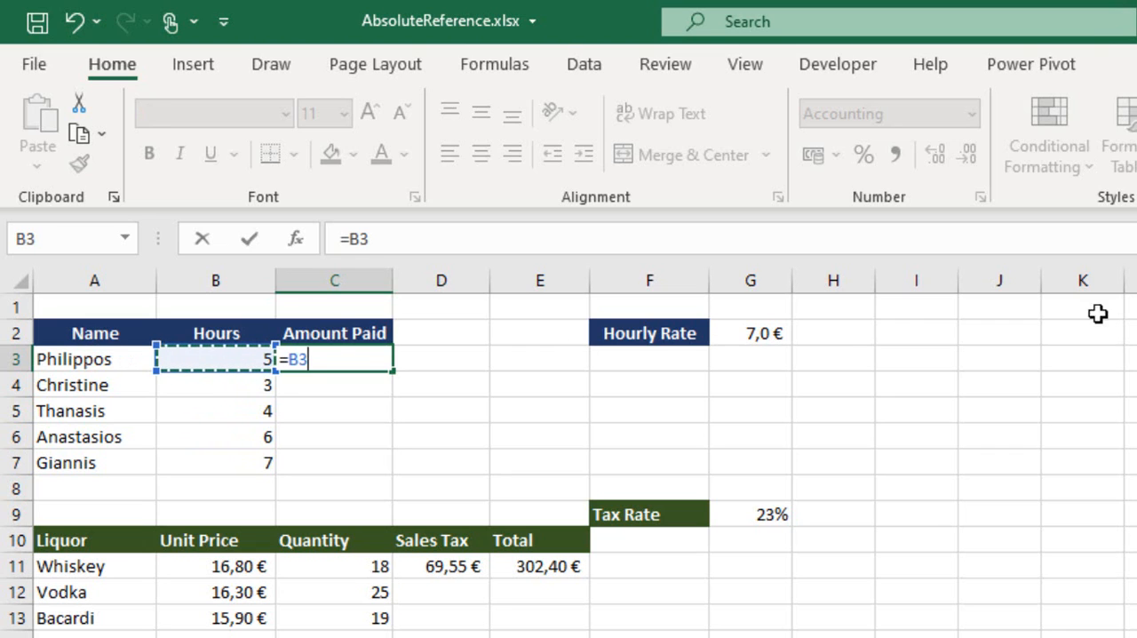
pyautogui.write('*')
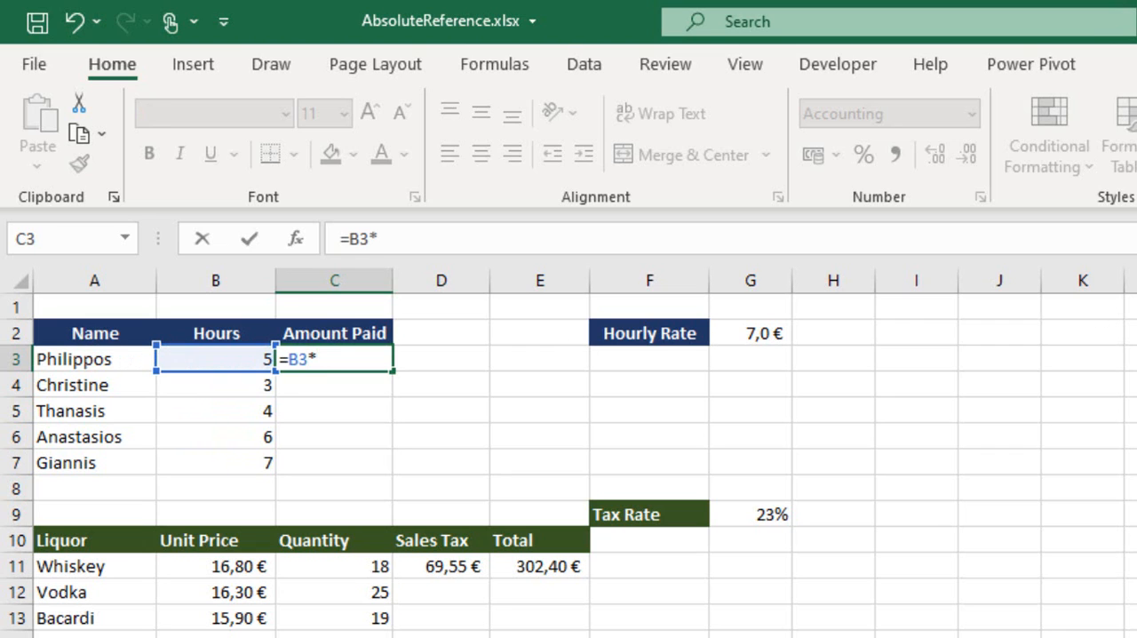
pyautogui.click(762, 332)
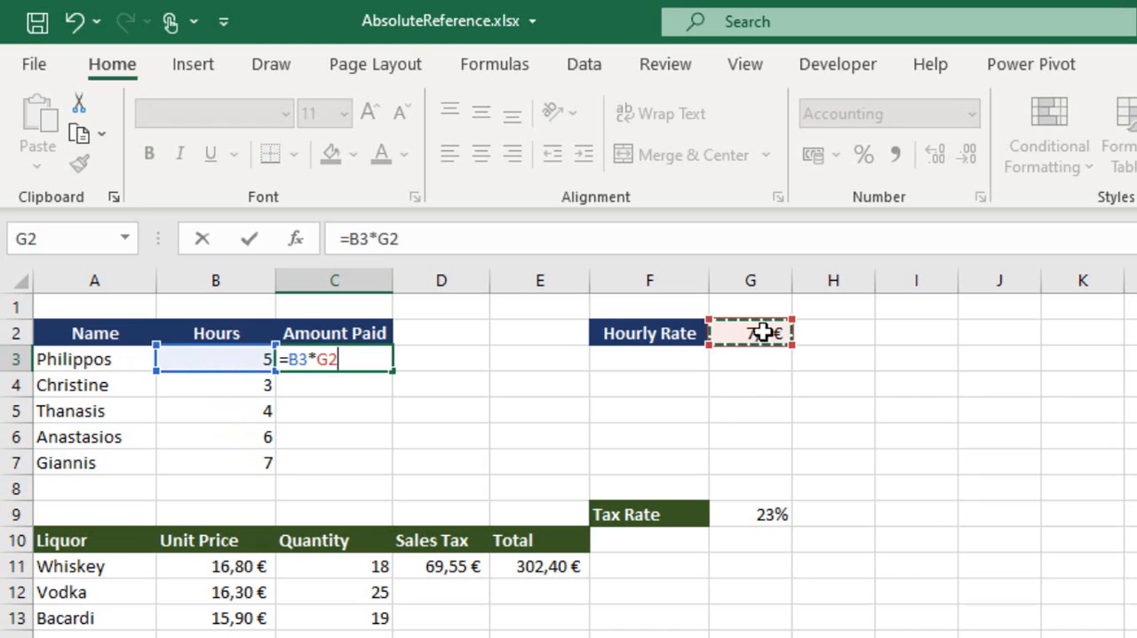
pyautogui.press('Return')
pyautogui.press('Return')
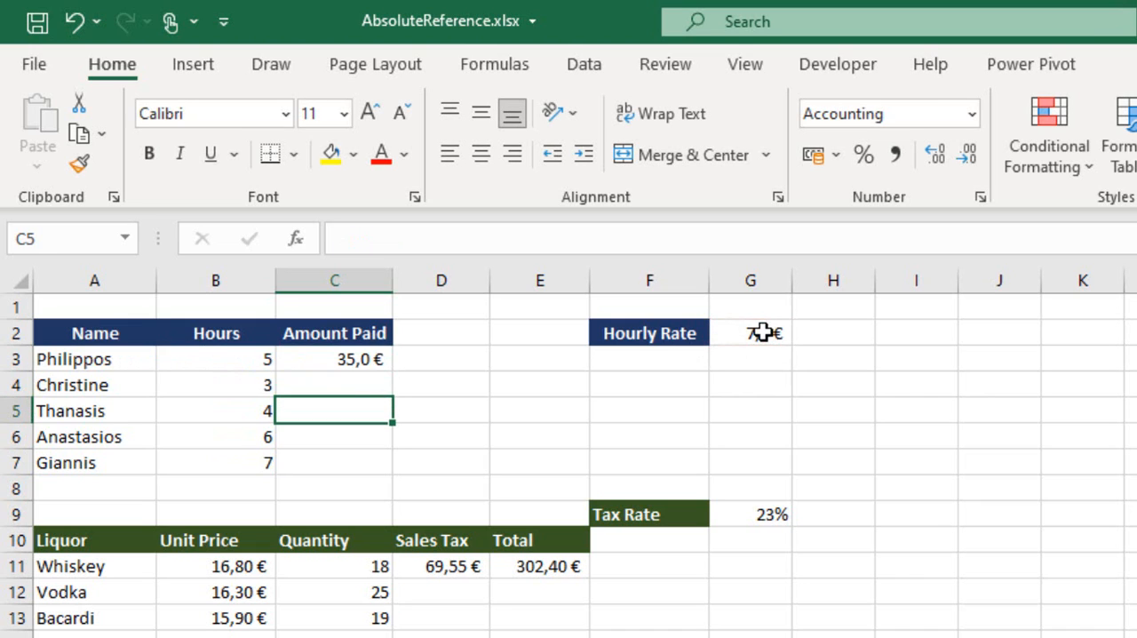
# Fill the Amount Paid formula from C3 down to C7.
pyautogui.click(348, 359)
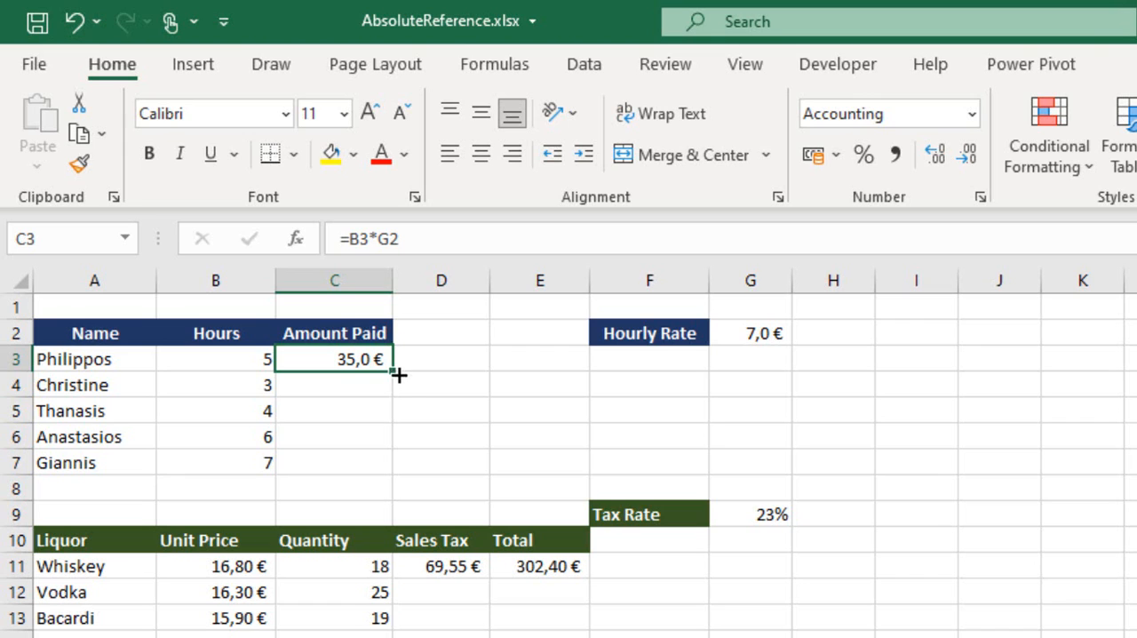
pyautogui.moveTo(399, 376); pyautogui.dragTo(394, 414)
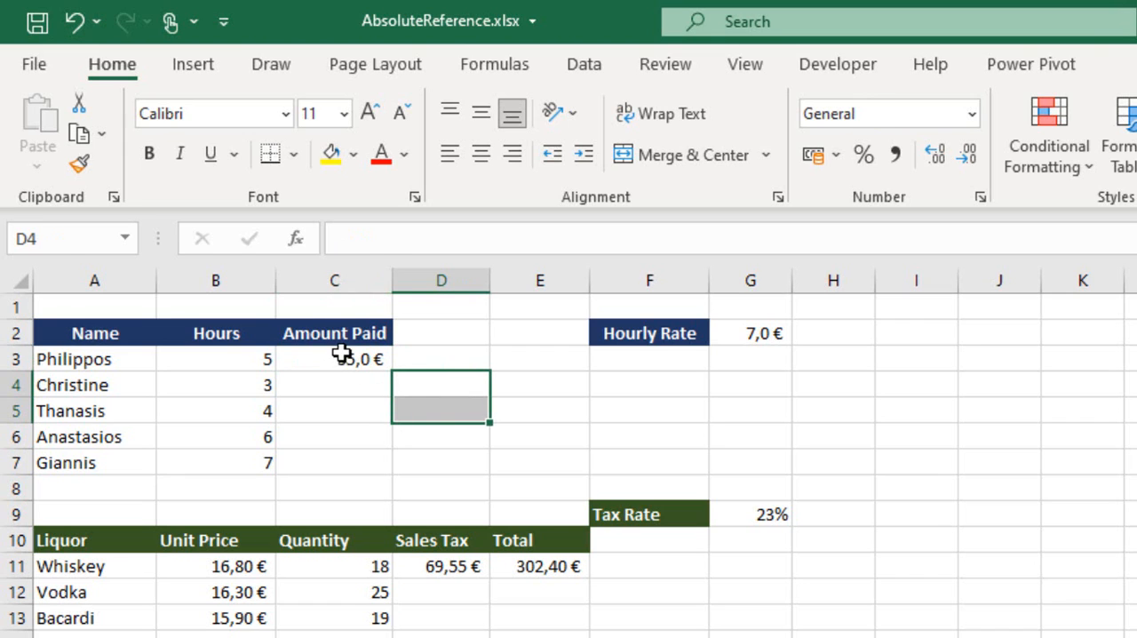
pyautogui.click(342, 354)
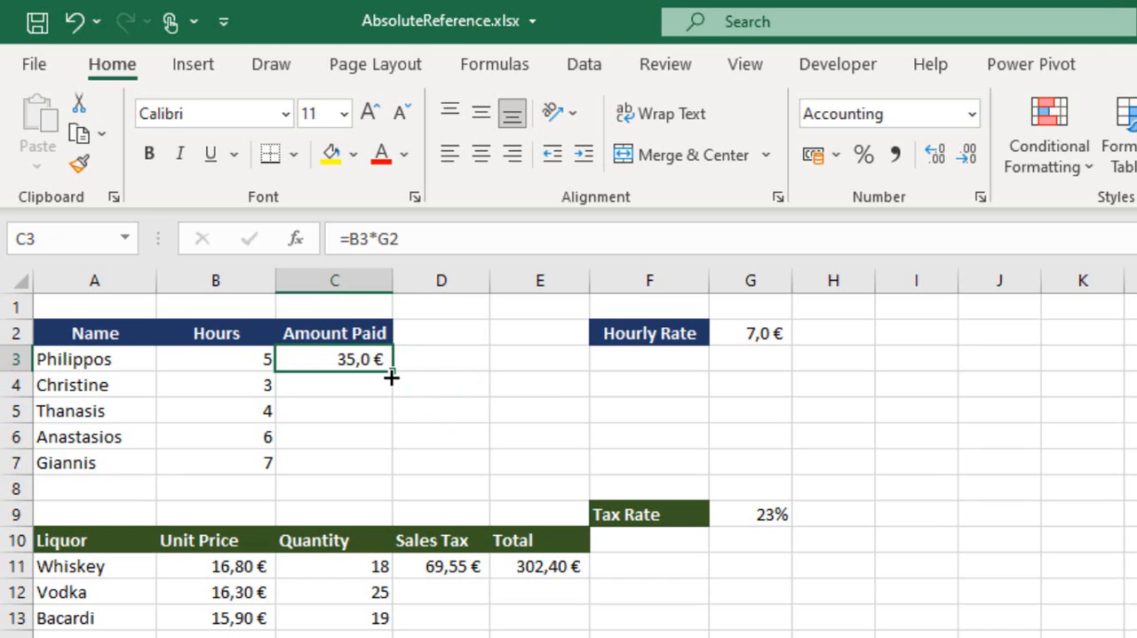
pyautogui.moveTo(391, 390); pyautogui.dragTo(396, 478)
# Examine the copied formulas in C4 through C7 and the cells they reference for hours and hourly rate.
pyautogui.click(336, 384)
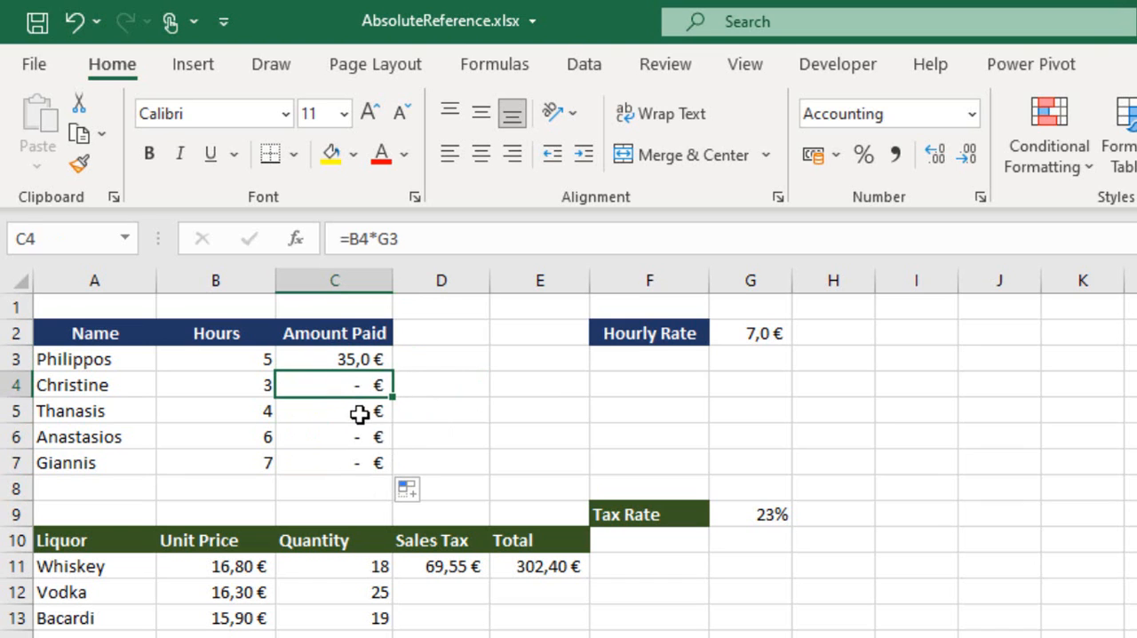
pyautogui.click(373, 416)
pyautogui.click(354, 444)
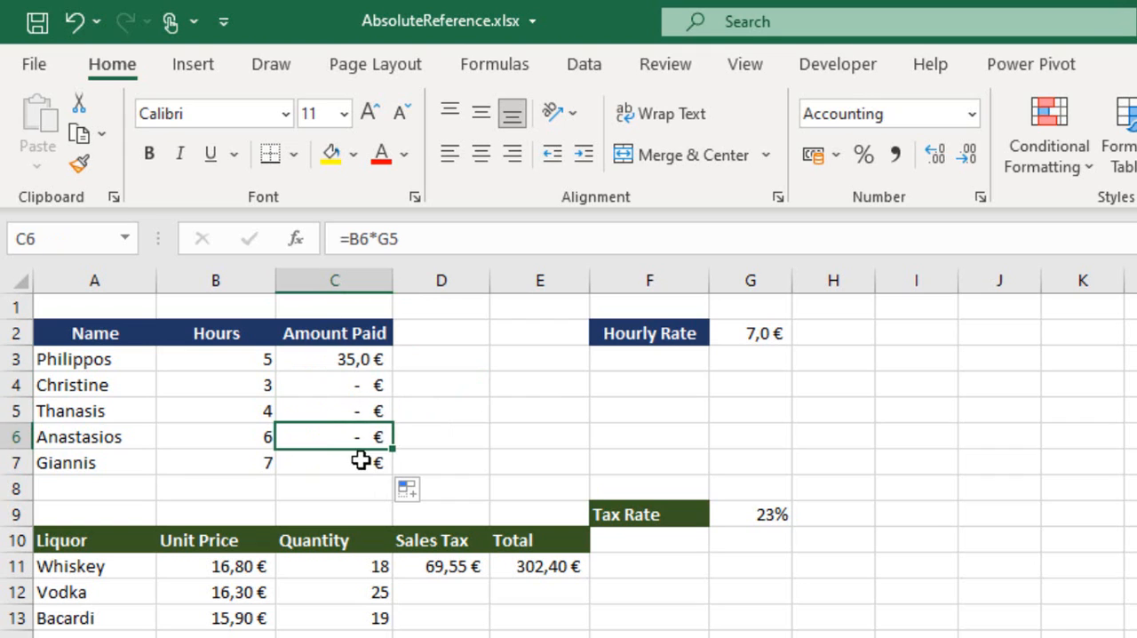
pyautogui.click(360, 459)
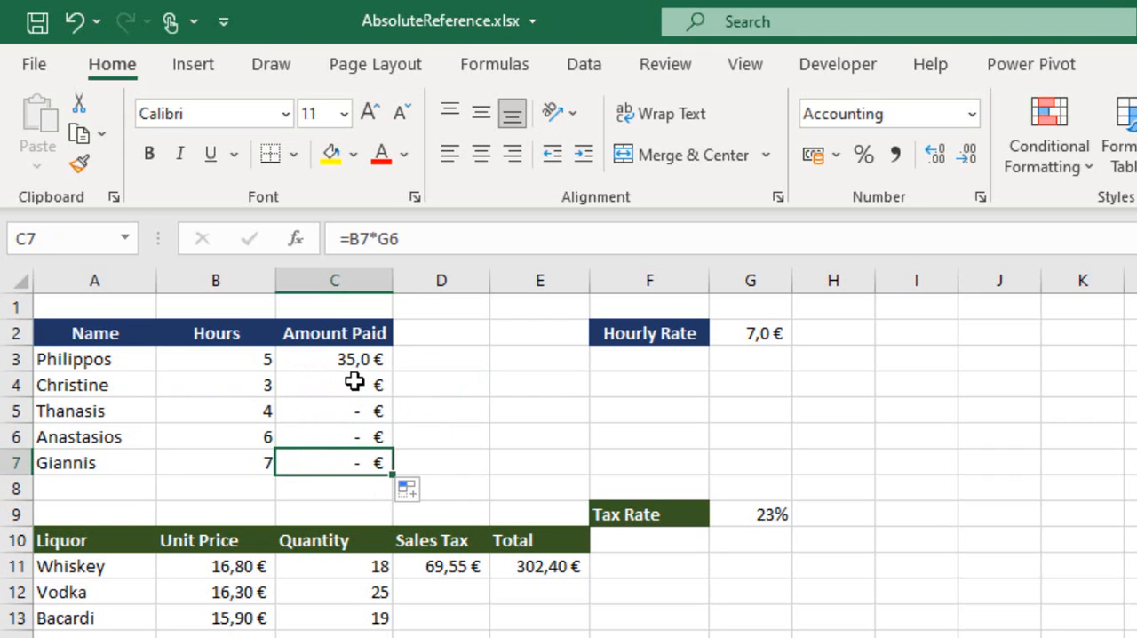
pyautogui.click(354, 381)
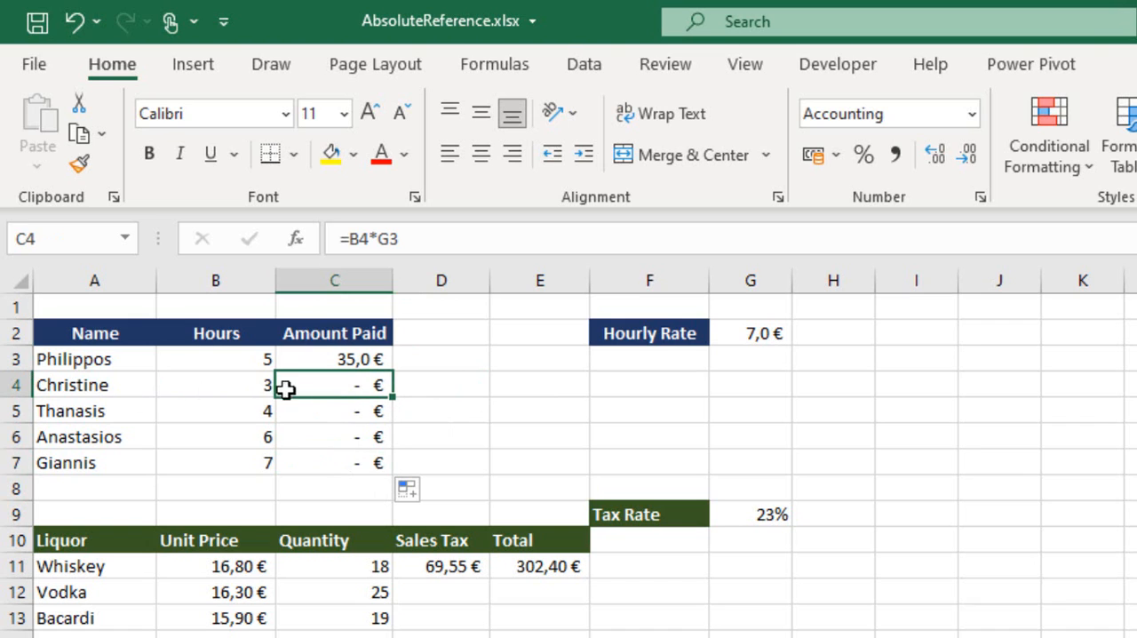
pyautogui.doubleClick(354, 384)
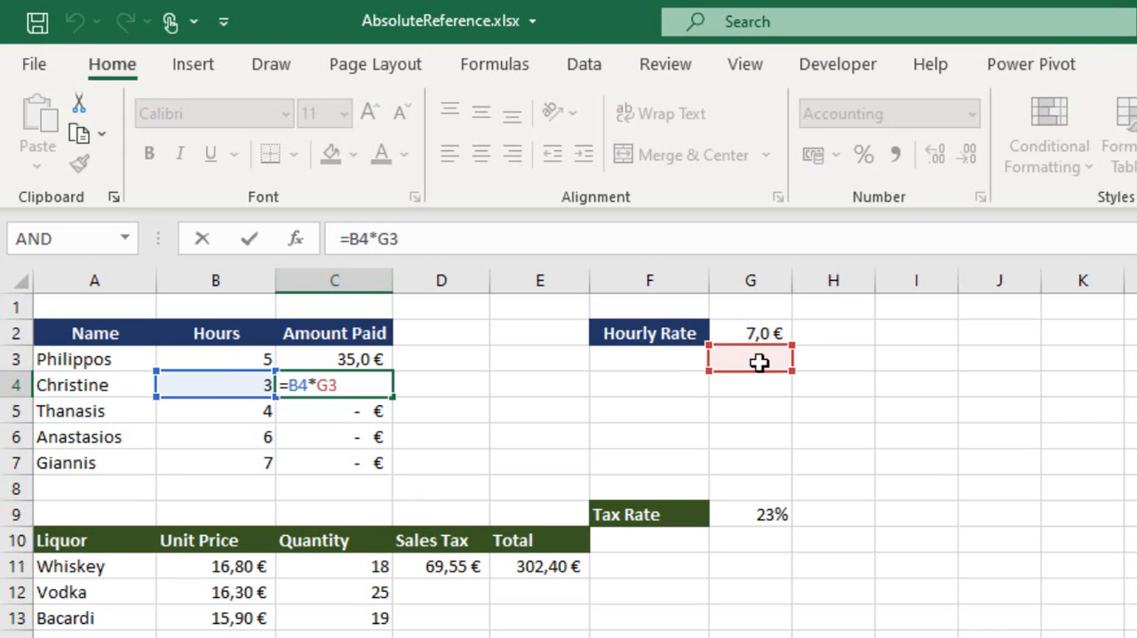
pyautogui.press('Return')
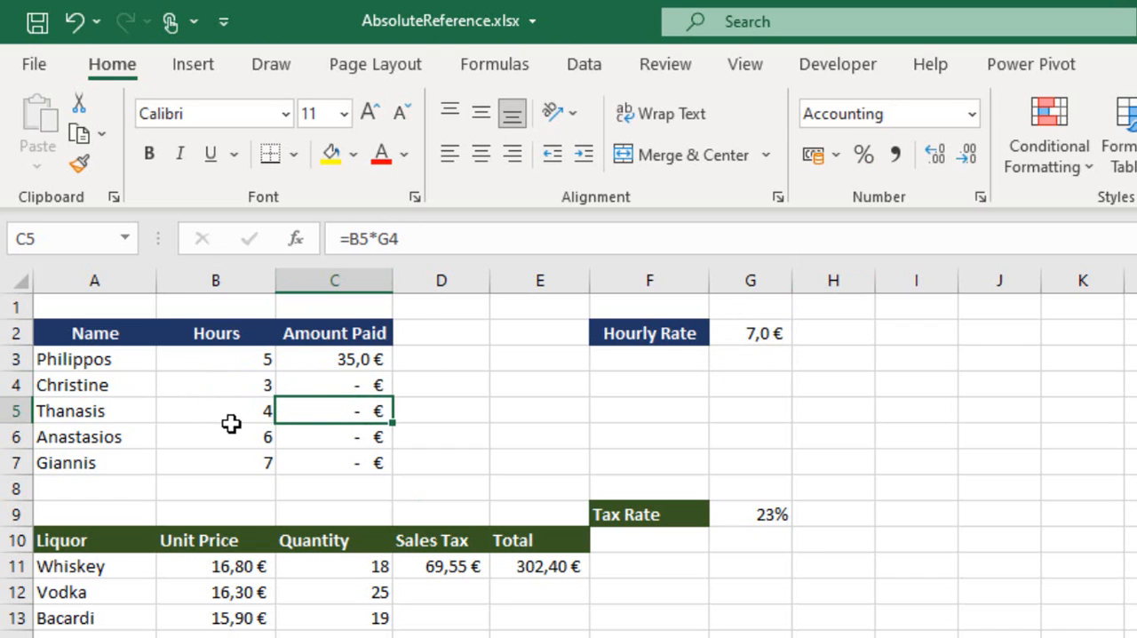
pyautogui.doubleClick(330, 436)
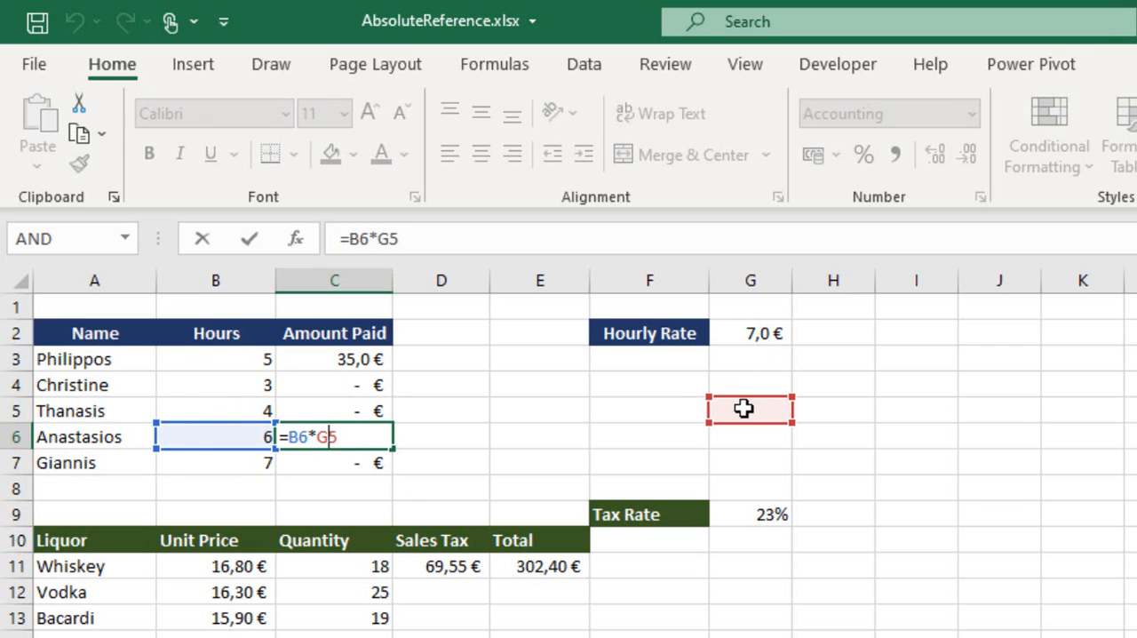
pyautogui.click(451, 229)
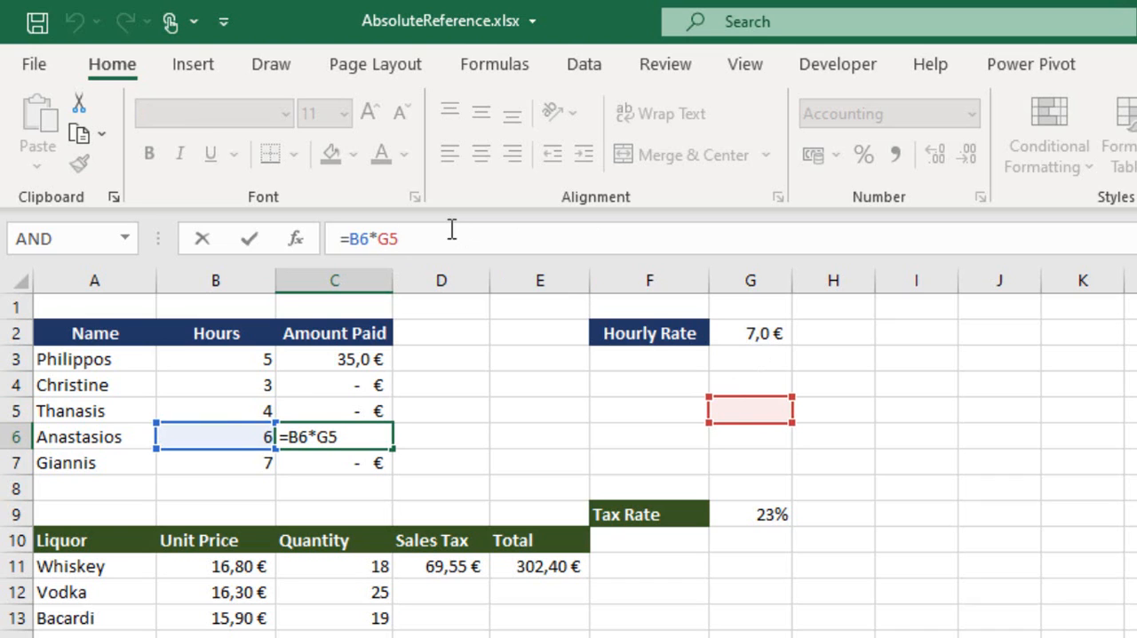
pyautogui.press('Return')
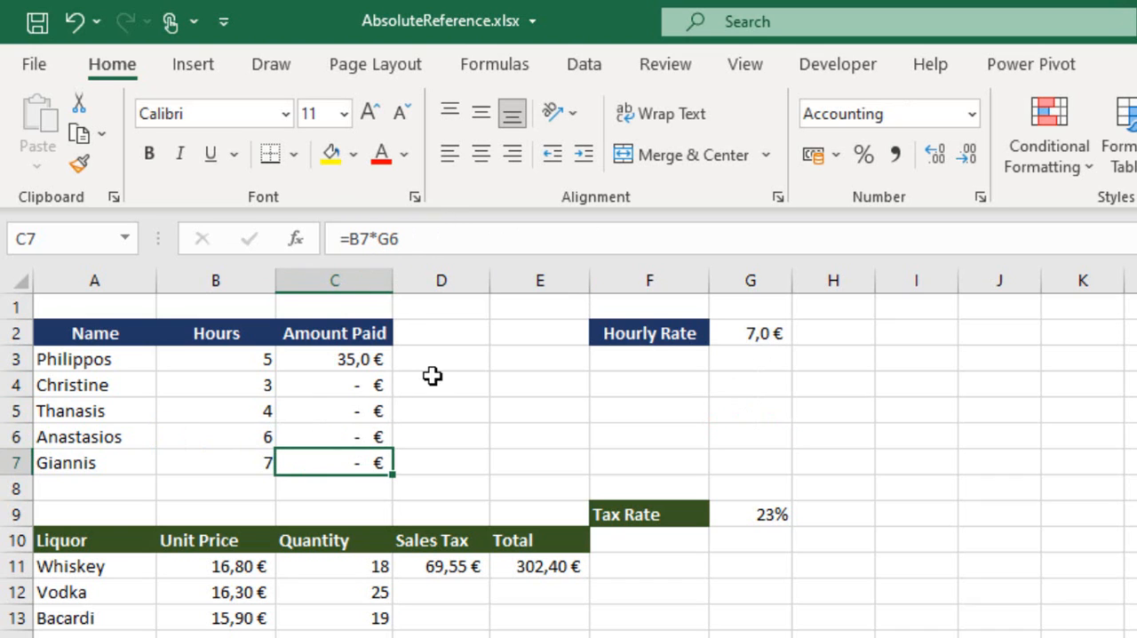
# Copy the relative-reference formula in C3 down through C7 again.
pyautogui.click(364, 355)
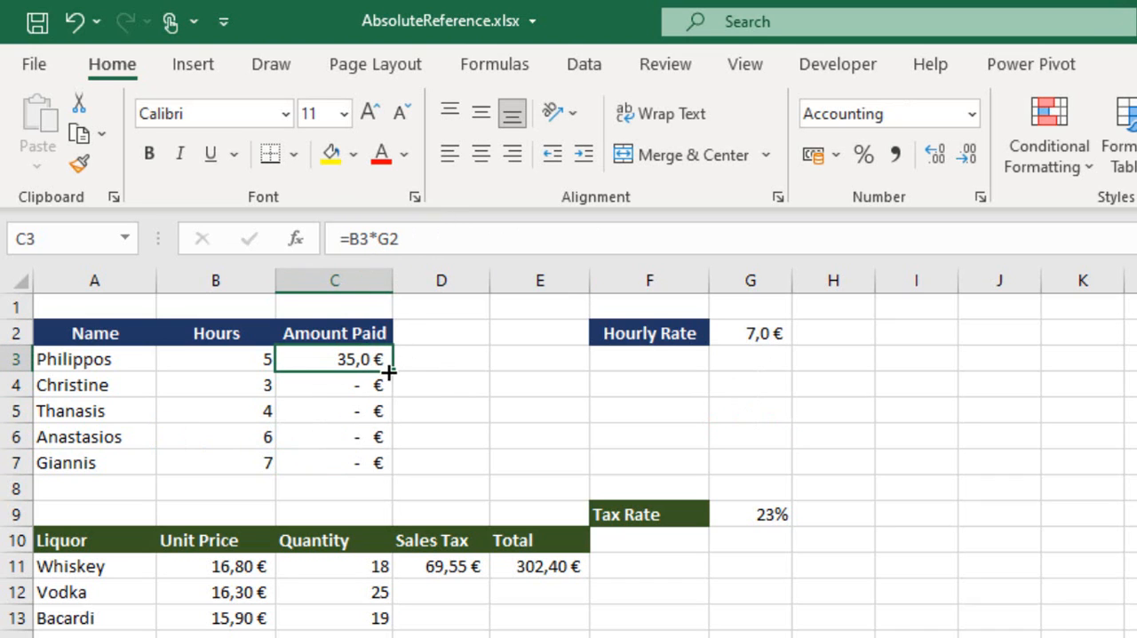
pyautogui.moveTo(390, 373); pyautogui.dragTo(389, 465)
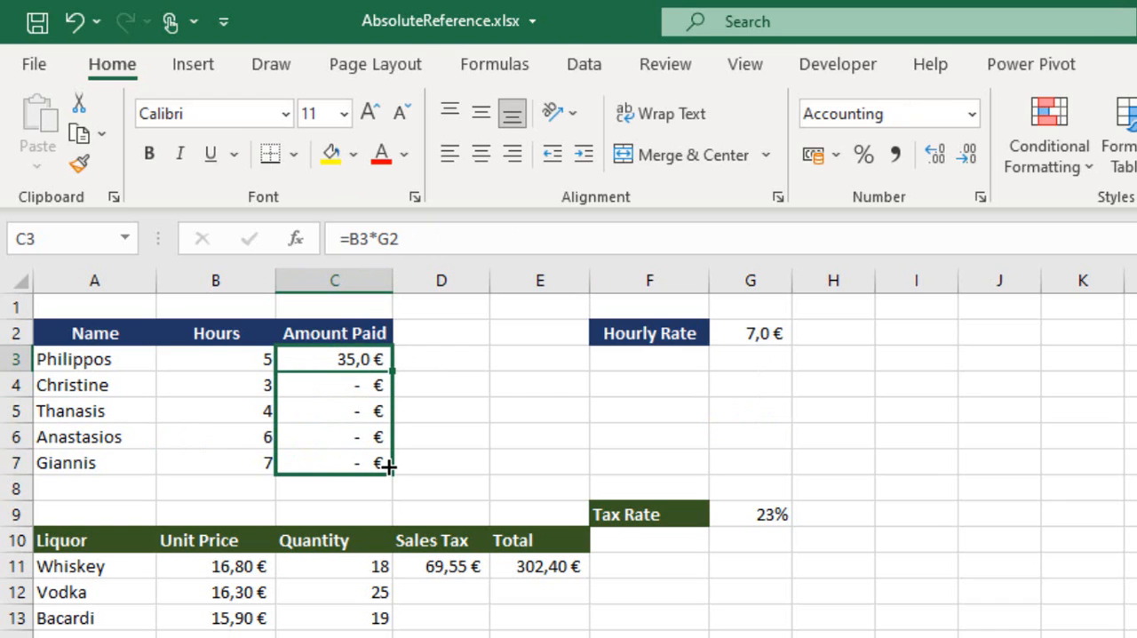
pyautogui.moveTo(389, 465); pyautogui.dragTo(389, 465)
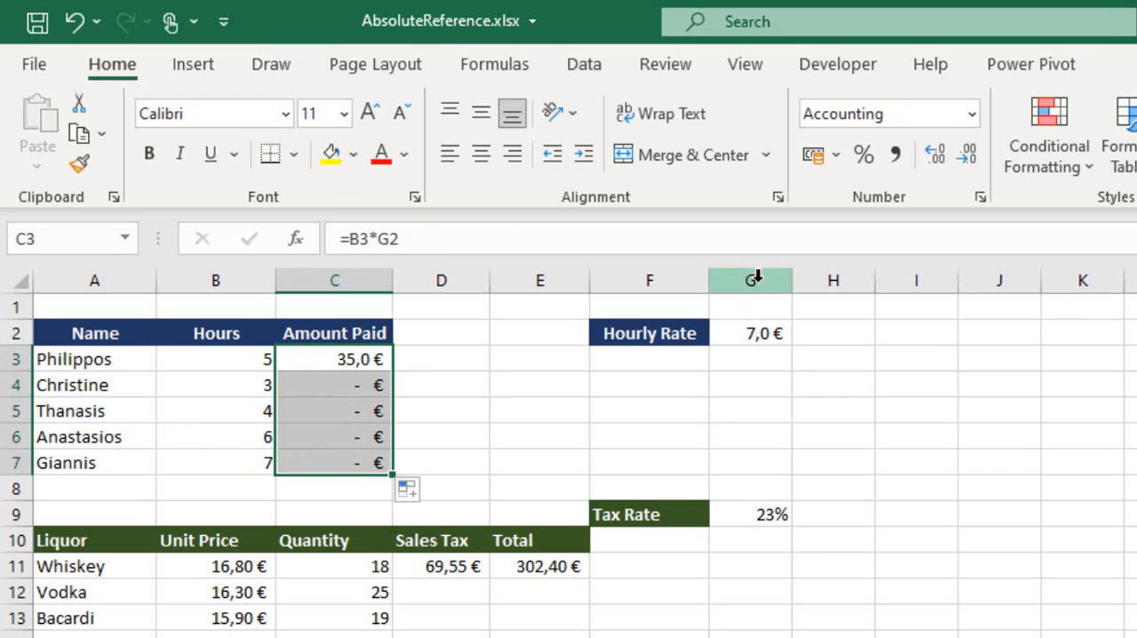
# Change the formula in C3 to =B3*$G$2 and fill it down through C7.
pyautogui.click(363, 357)
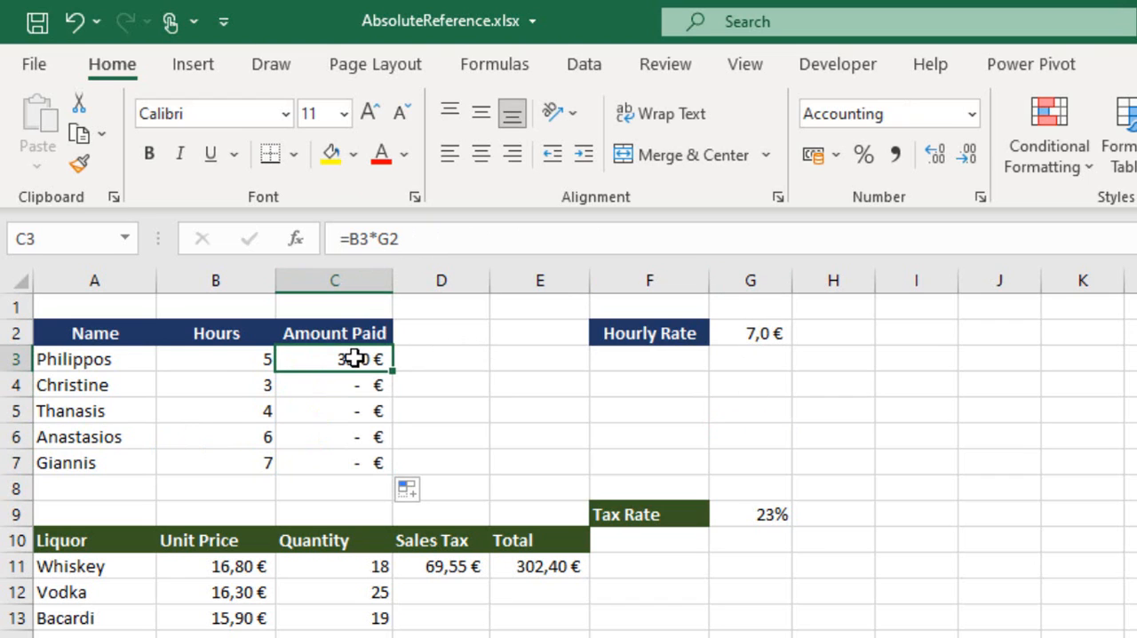
pyautogui.click(436, 236)
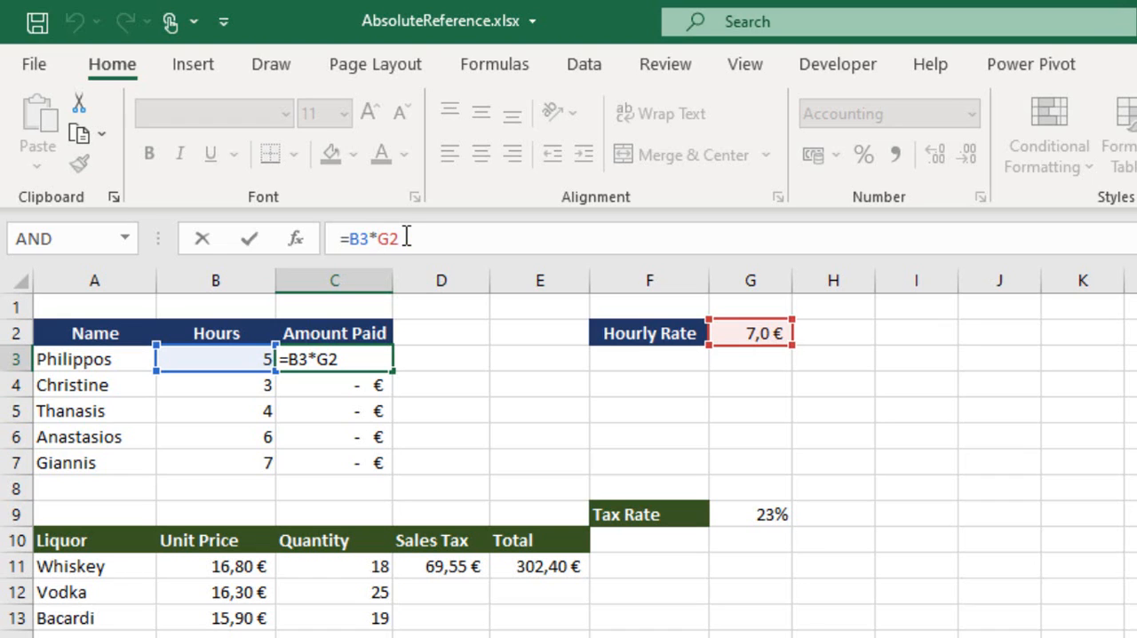
pyautogui.write('$')
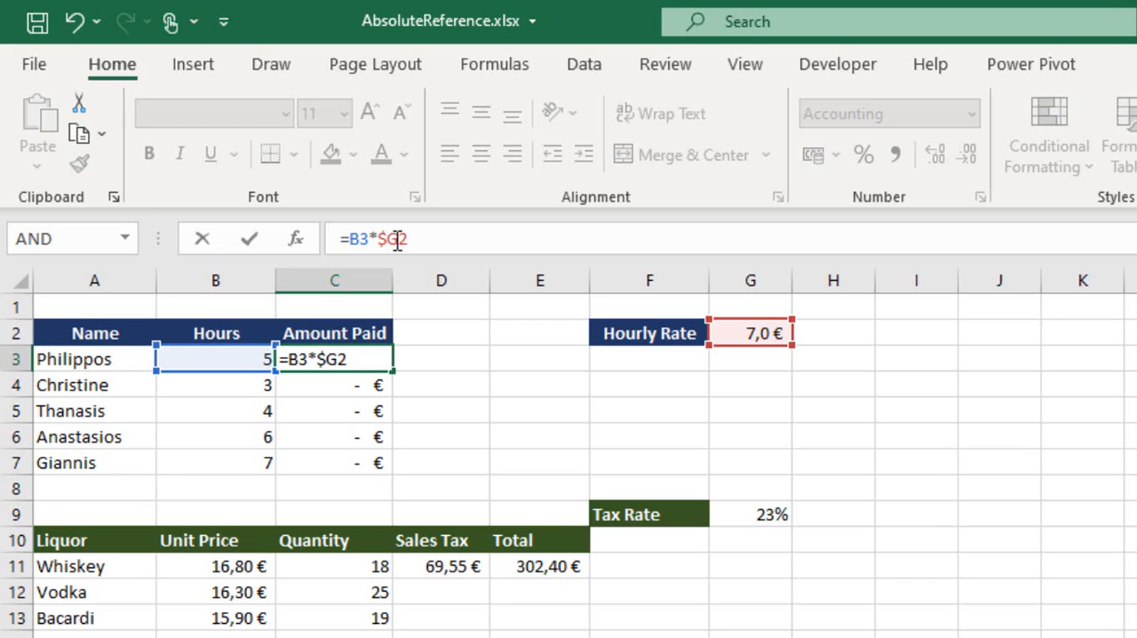
pyautogui.click(400, 240)
pyautogui.write('$')
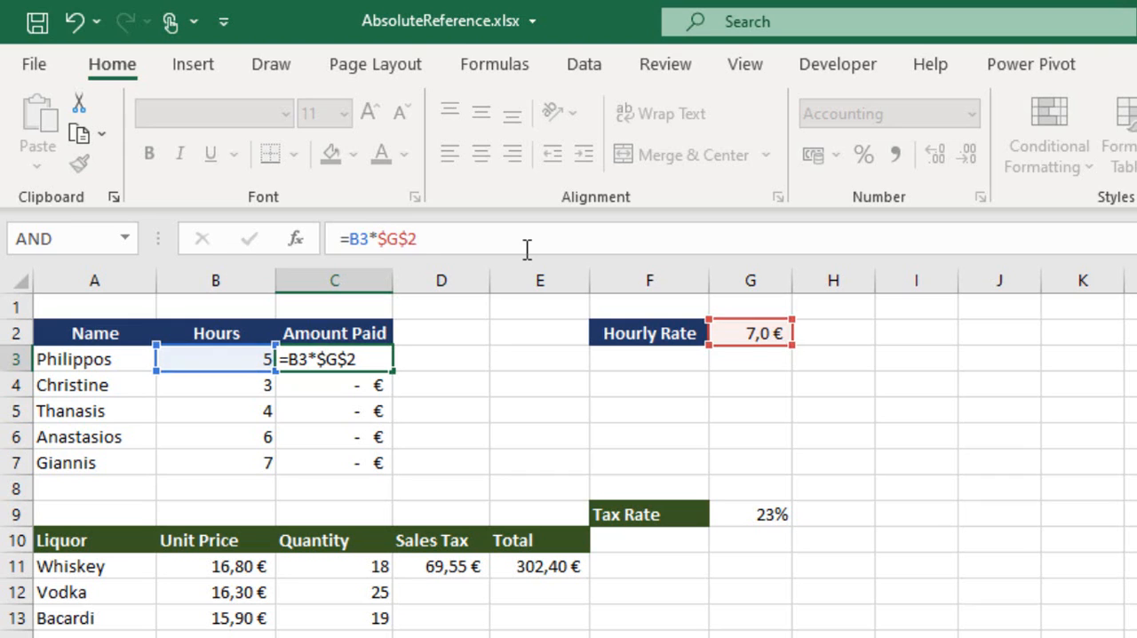
pyautogui.press('Return')
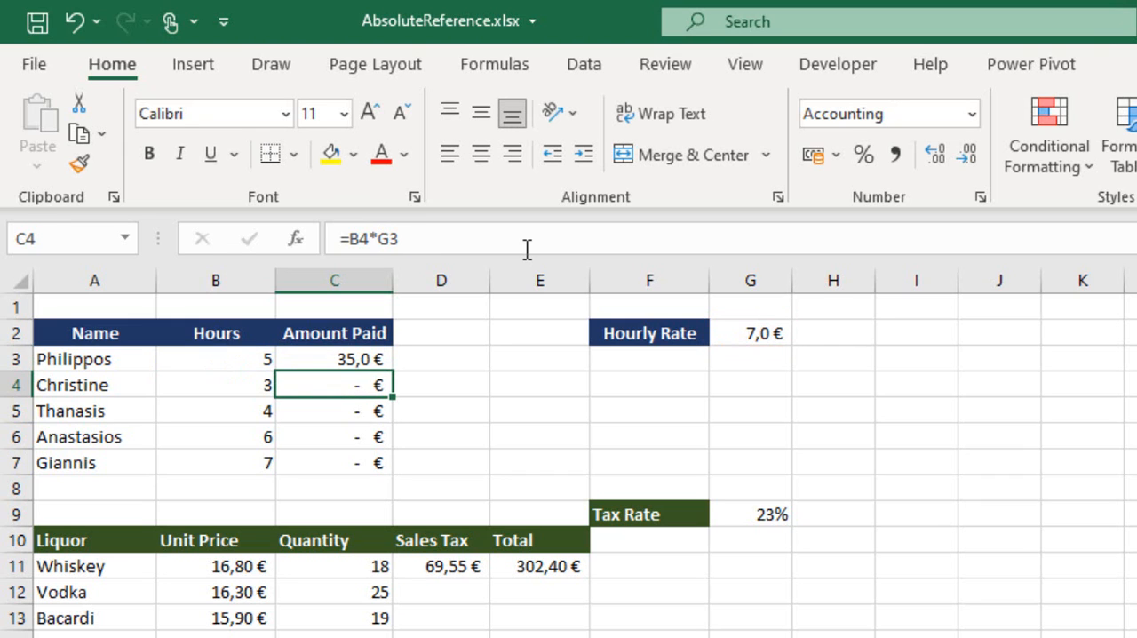
pyautogui.click(349, 359)
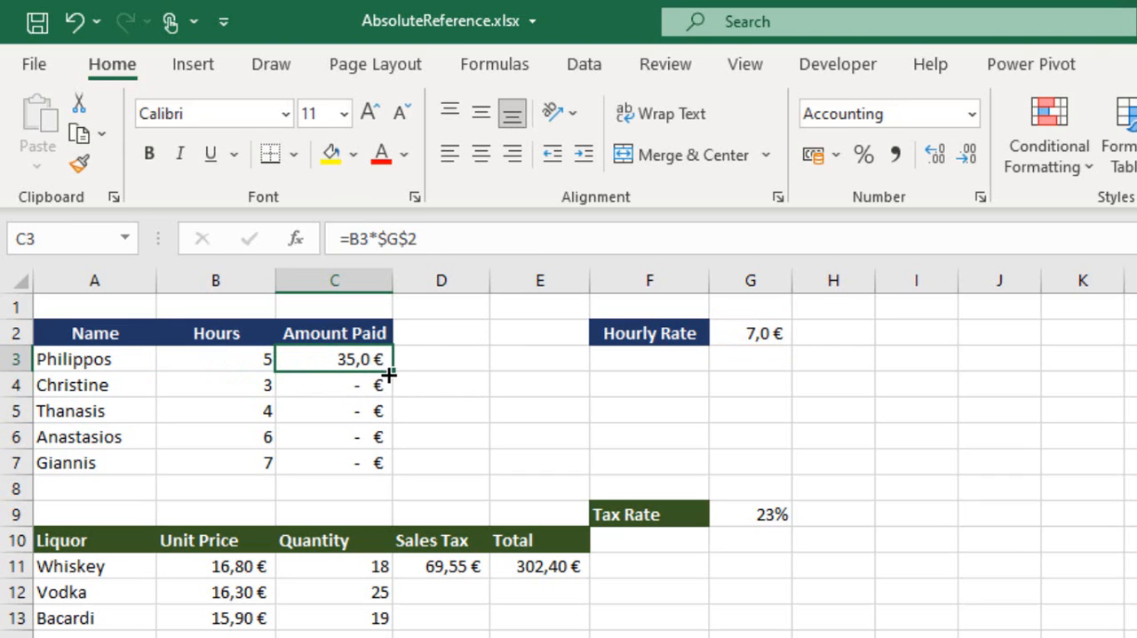
pyautogui.moveTo(395, 386); pyautogui.dragTo(377, 467)
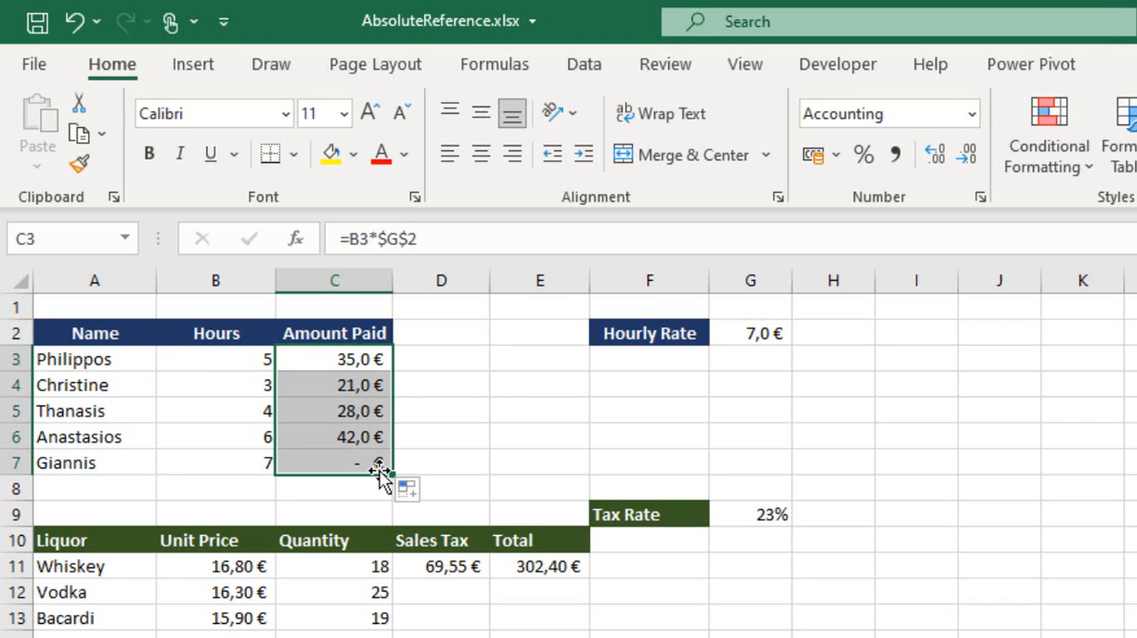
# Check which hourly rate cell the copied formulas in C5 and C7 reference.
pyautogui.click(349, 414)
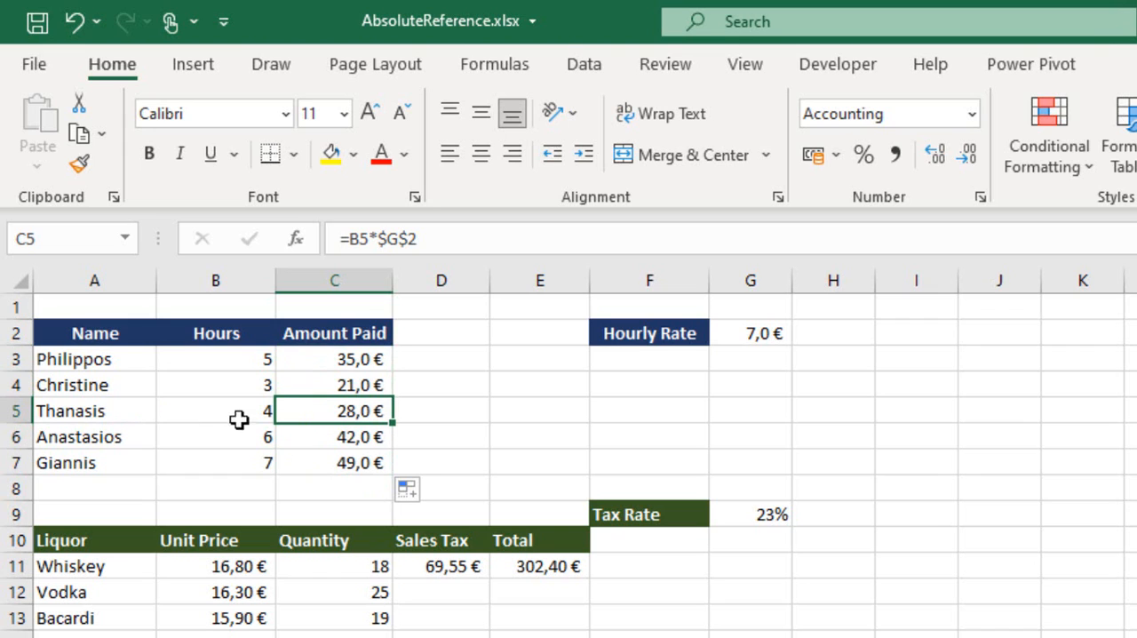
pyautogui.doubleClick(349, 413)
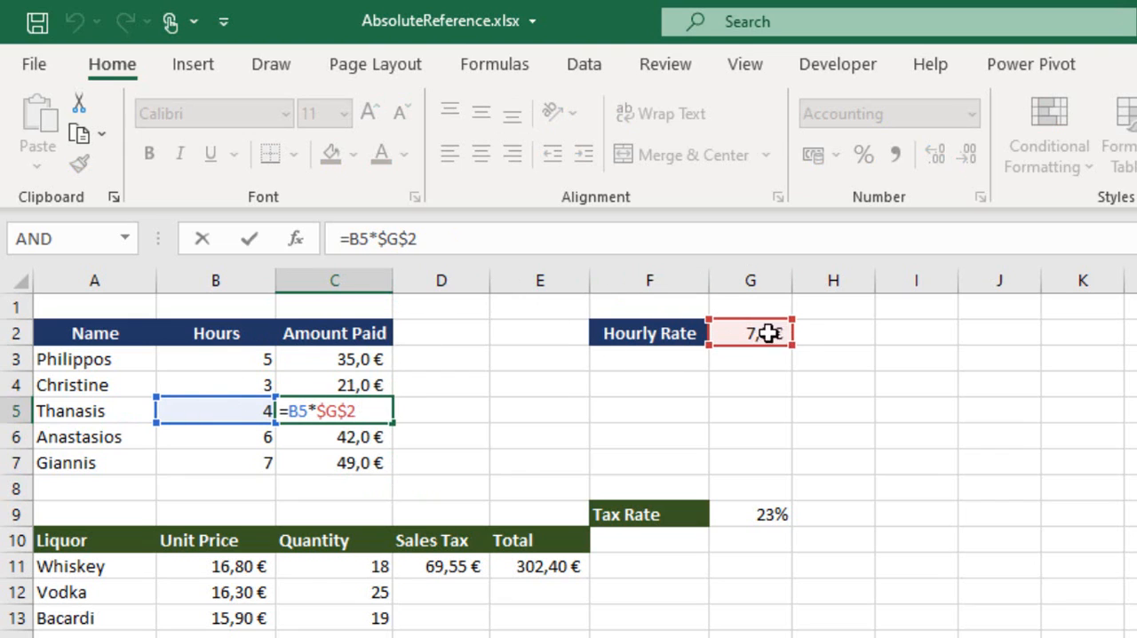
pyautogui.press('Return')
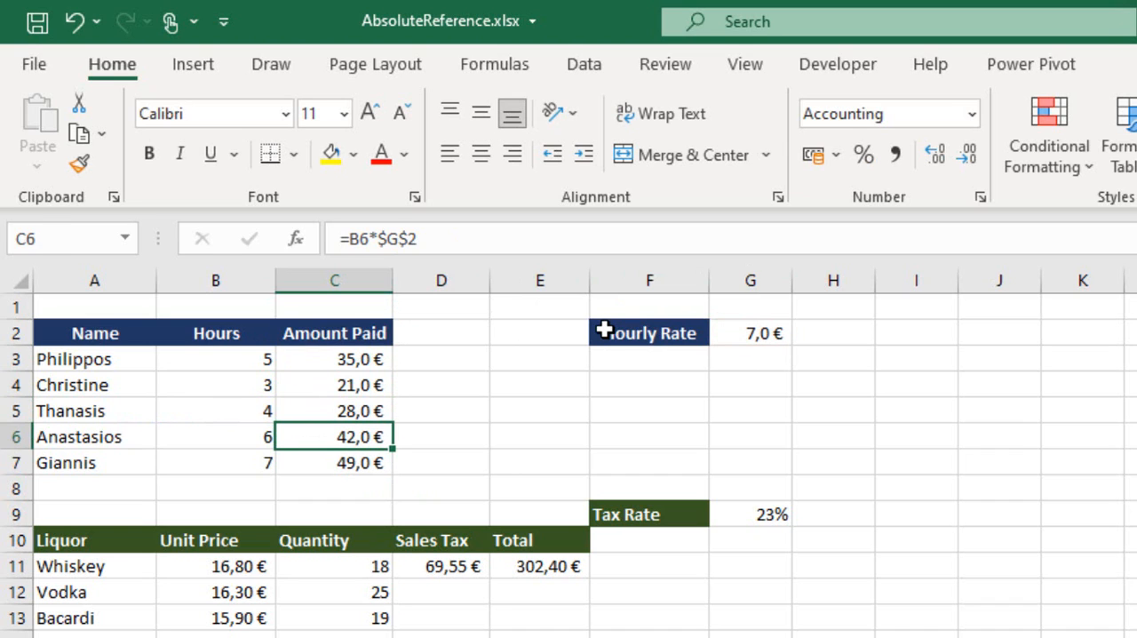
pyautogui.doubleClick(368, 462)
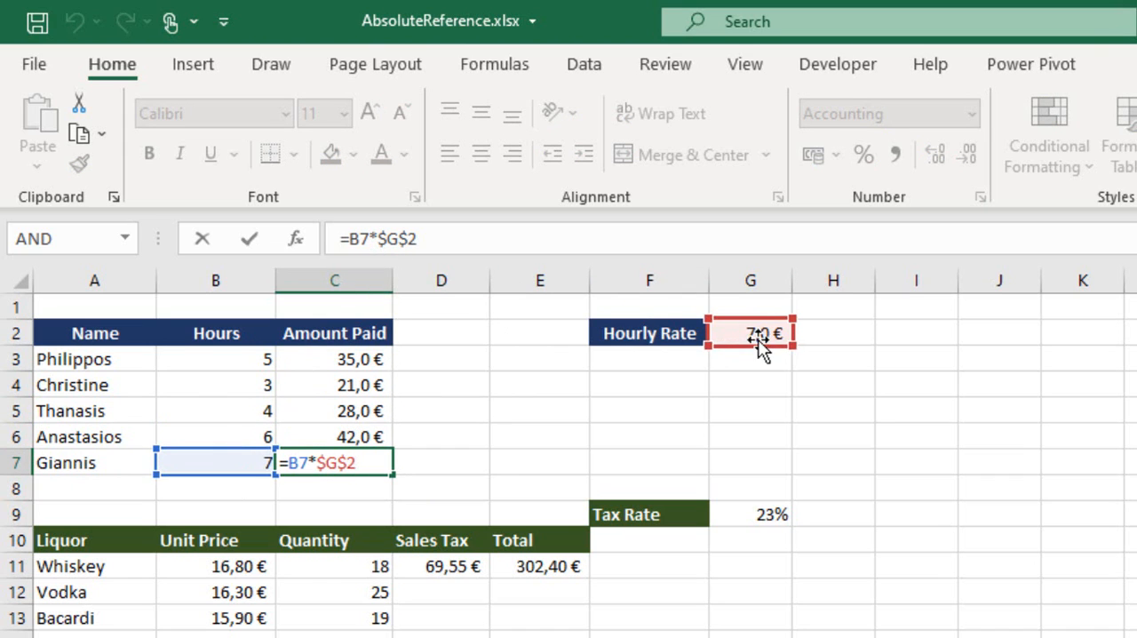
pyautogui.press('Return')
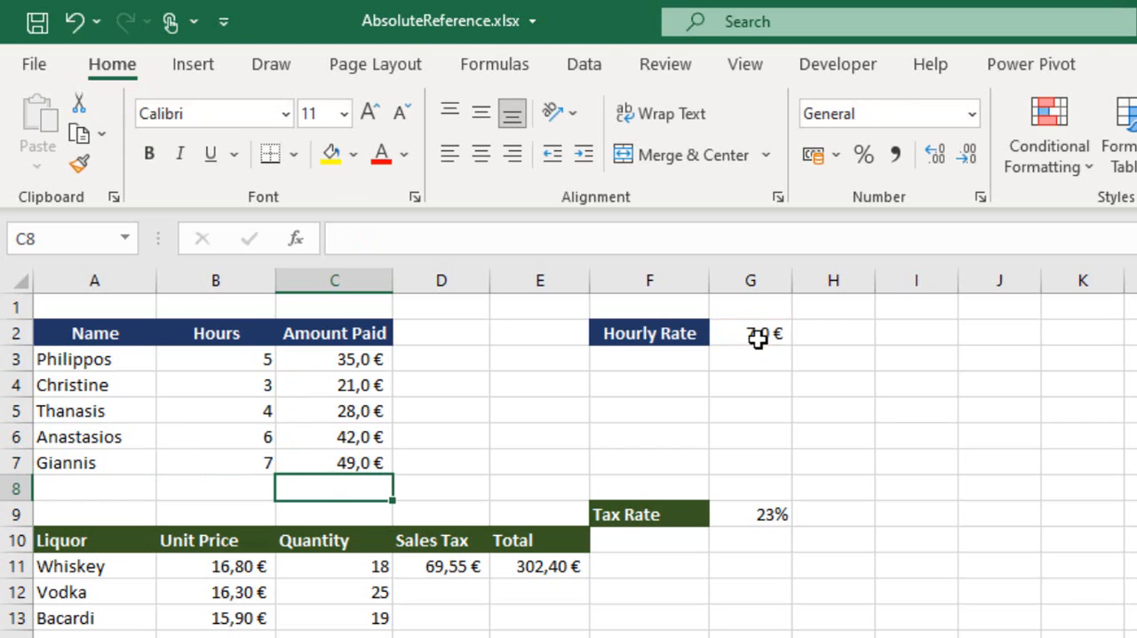
# Examine the absolute reference to the hourly rate cell in the Amount Paid formula in C3.
pyautogui.click(353, 359)
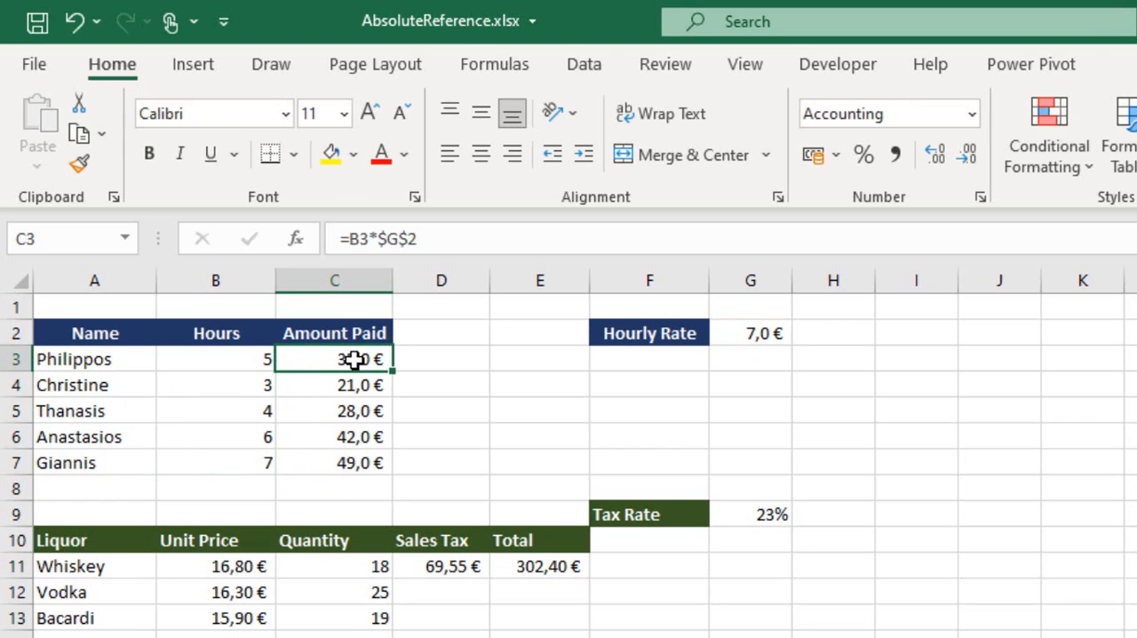
pyautogui.click(462, 238)
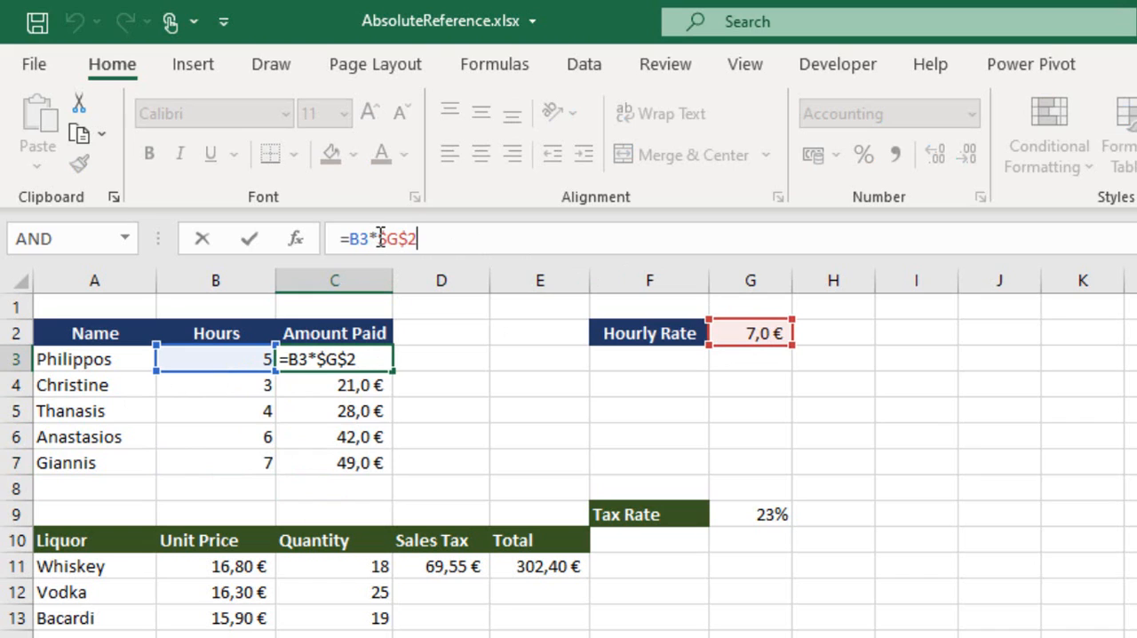
pyautogui.moveTo(380, 238); pyautogui.dragTo(425, 240)
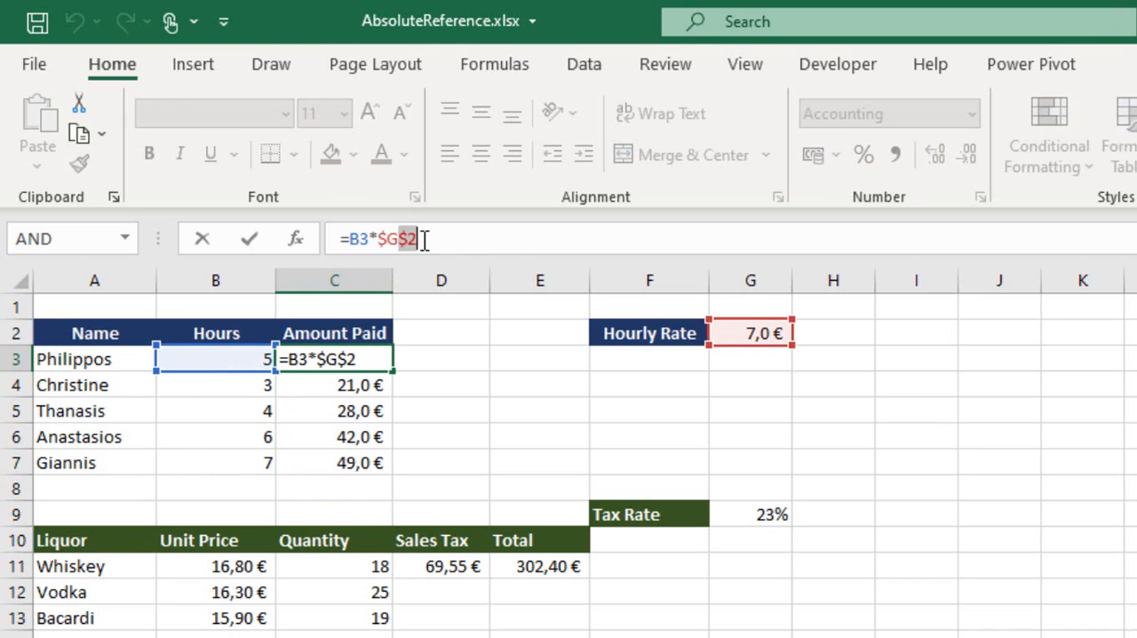
pyautogui.click(436, 235)
pyautogui.press('Return')
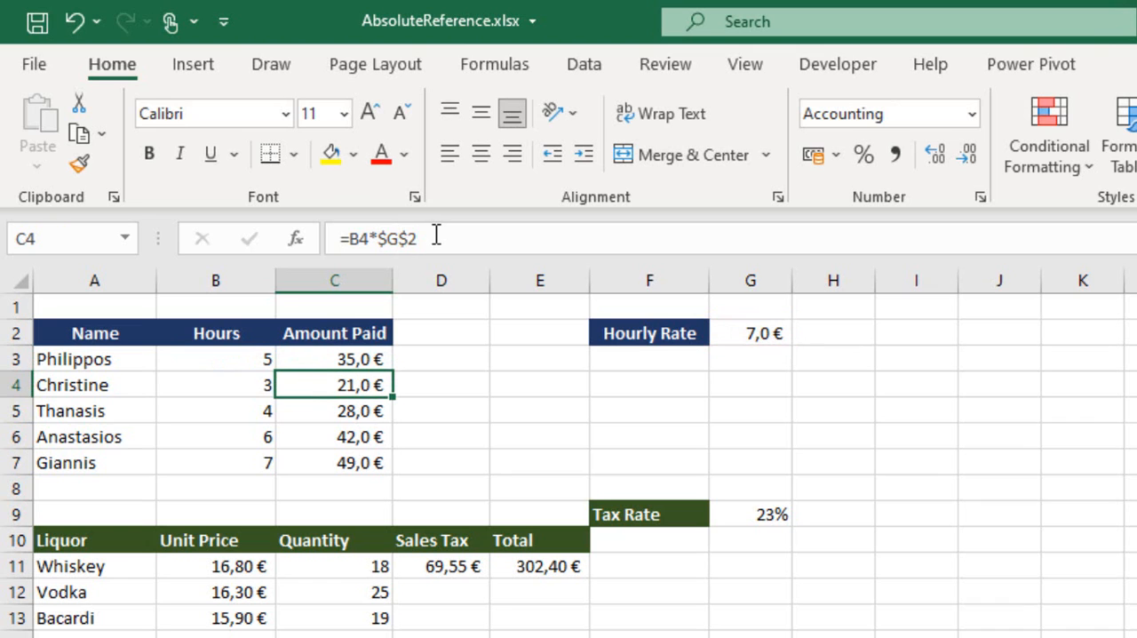
# Clear the existing Sales Tax formula for Whiskey in D11.
pyautogui.click(456, 568)
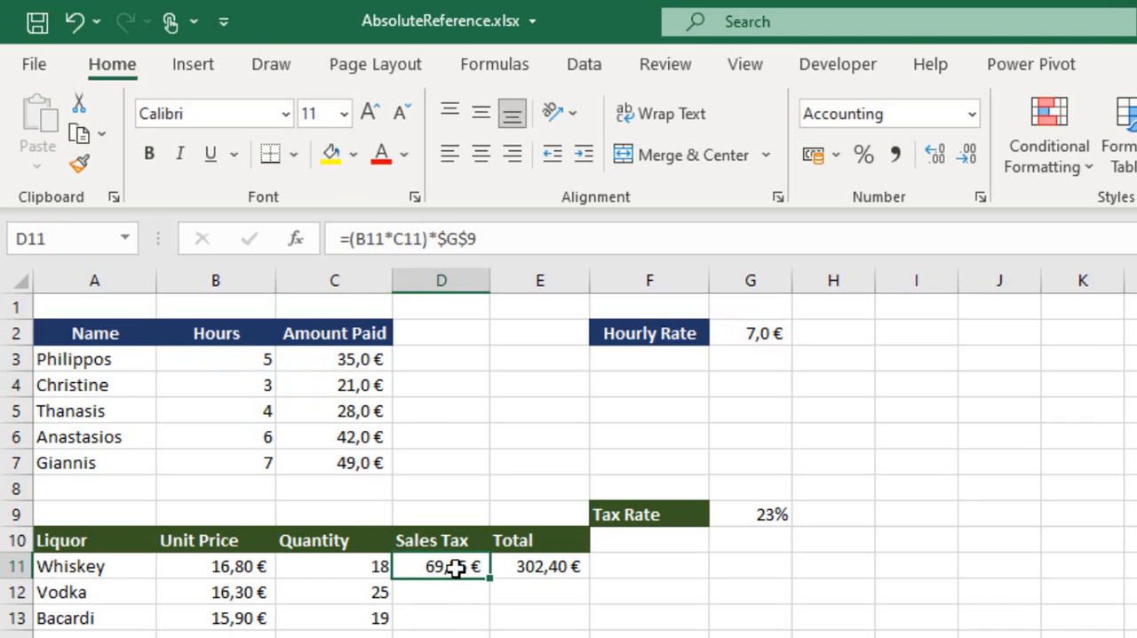
pyautogui.press('Delete')
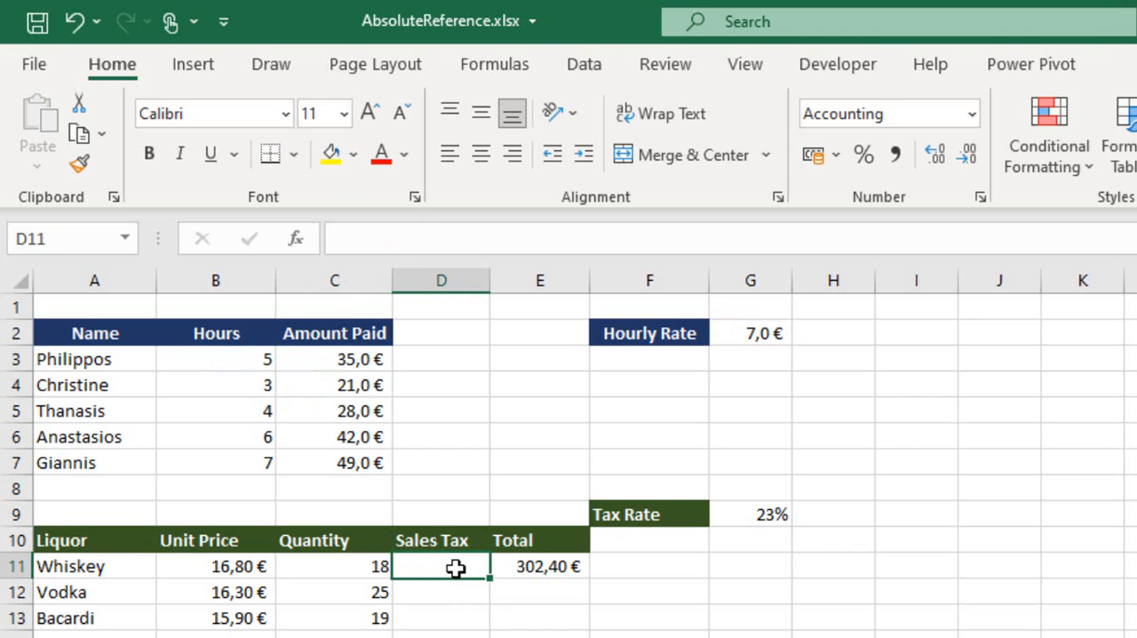
pyautogui.scroll(-3, 455, 569)
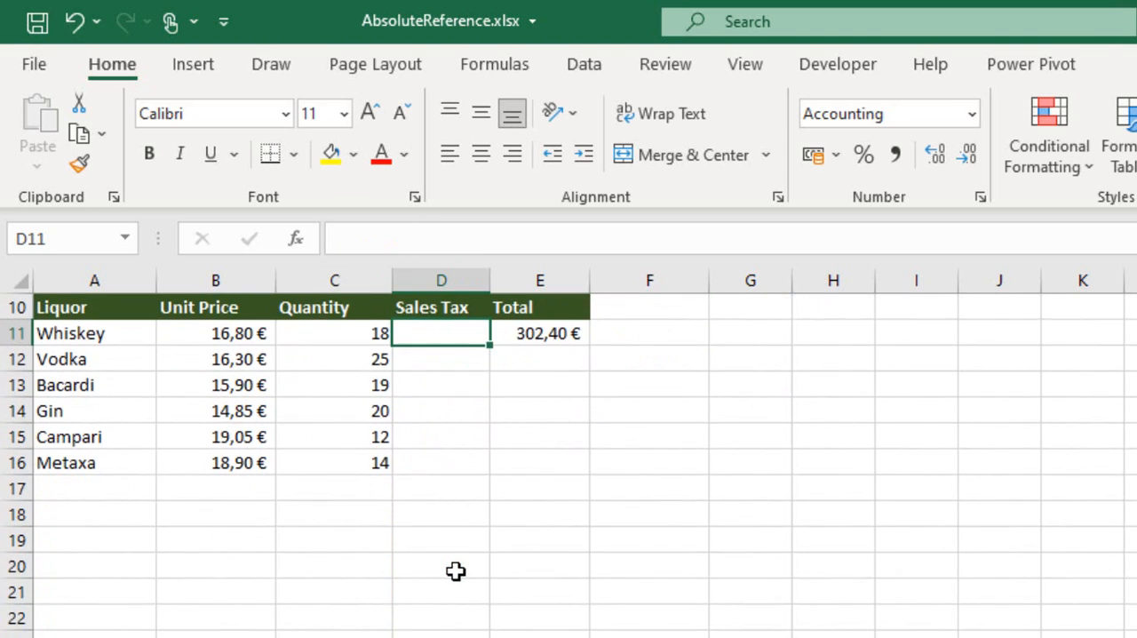
pyautogui.scroll(1, 455, 571)
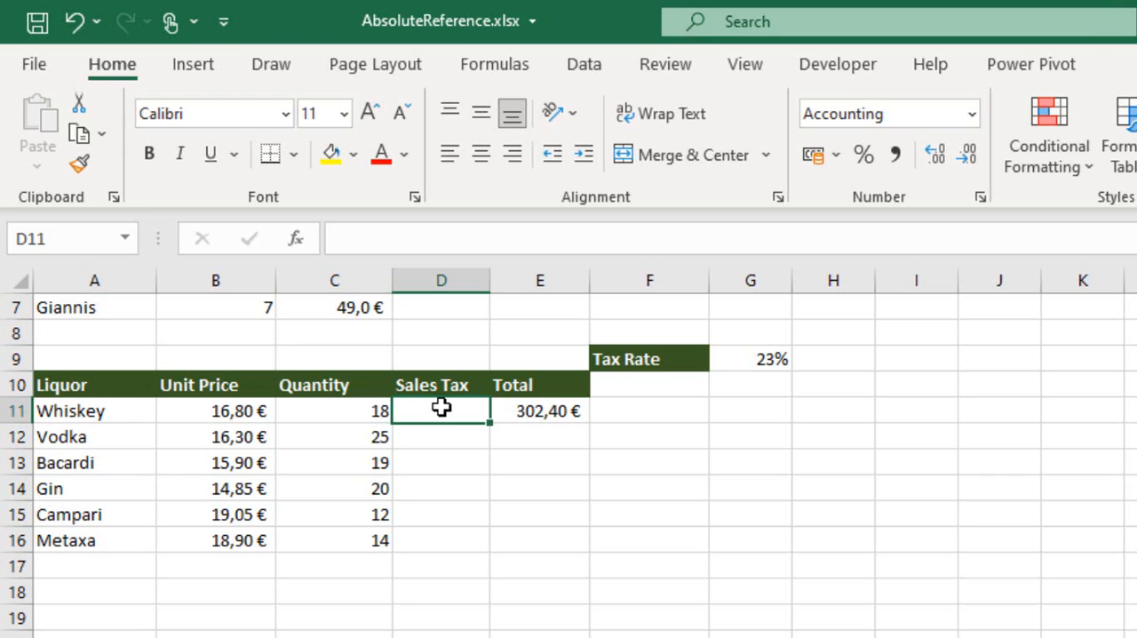
# Enter the Sales Tax formula =(B11*C11)*G9 in D11, multiplying unit price by quantity and the tax rate.
pyautogui.write('=')
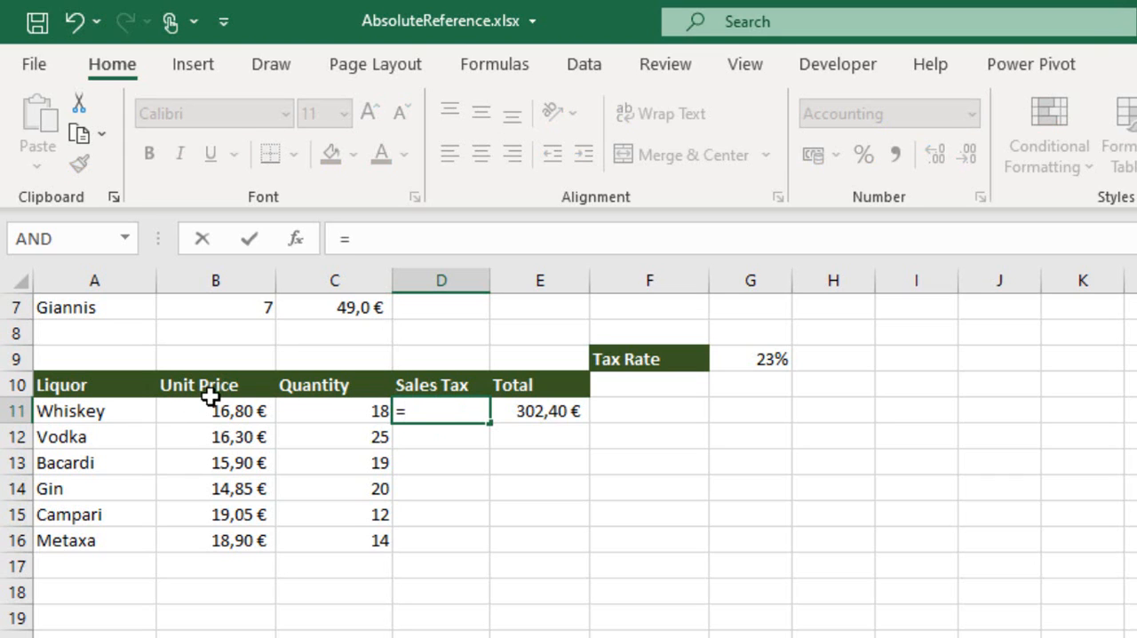
pyautogui.write('(')
pyautogui.click(232, 412)
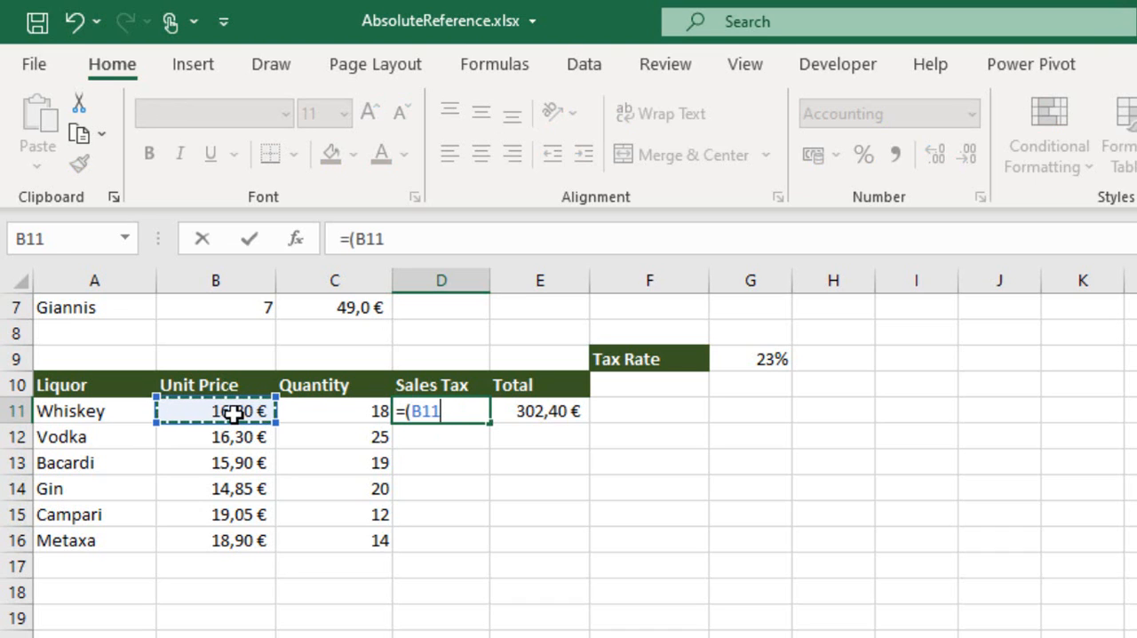
pyautogui.write('*')
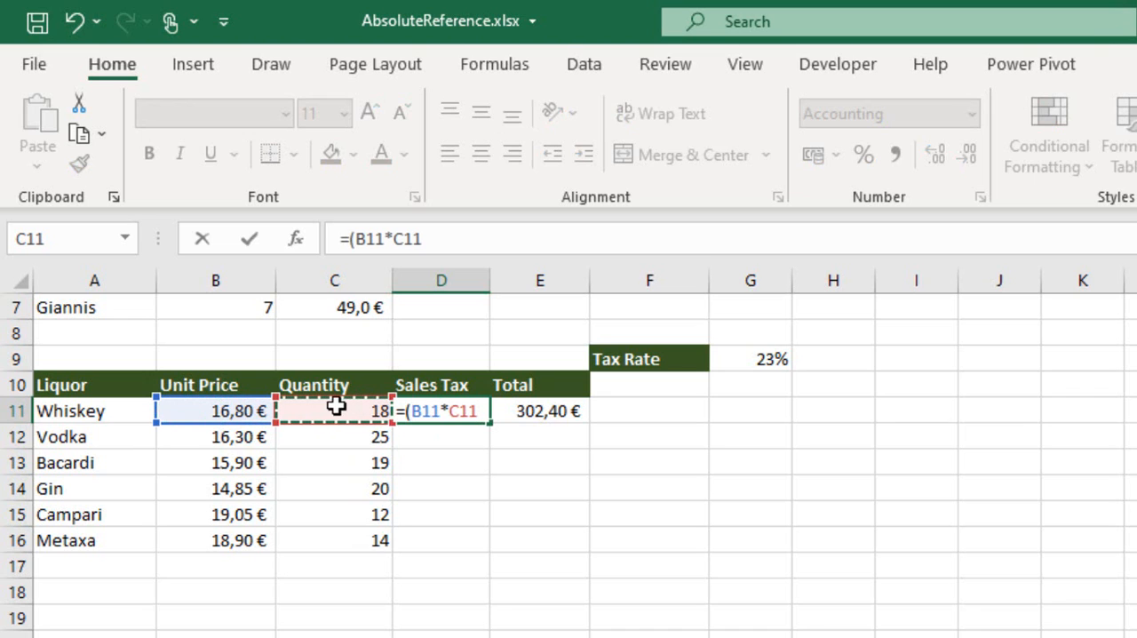
pyautogui.write(')')
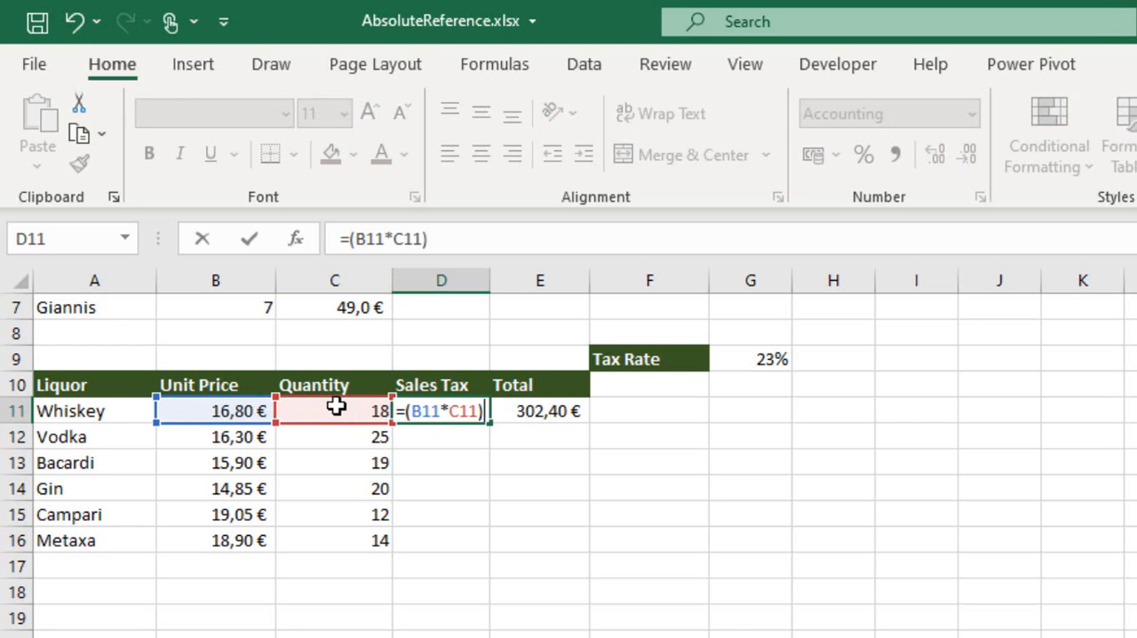
pyautogui.write('*')
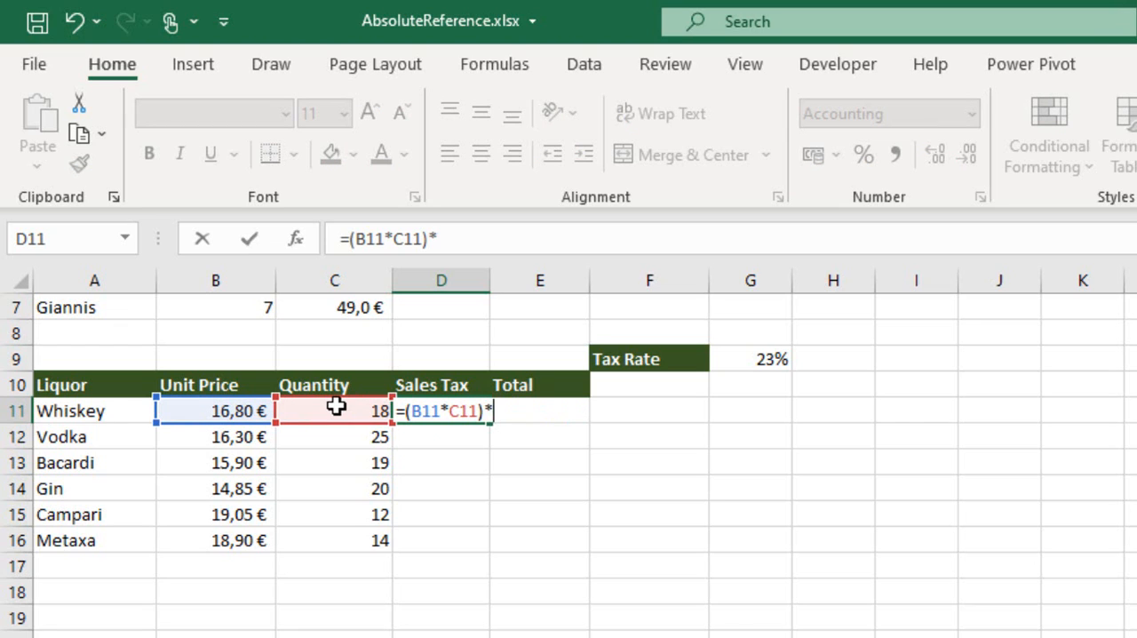
pyautogui.click(773, 354)
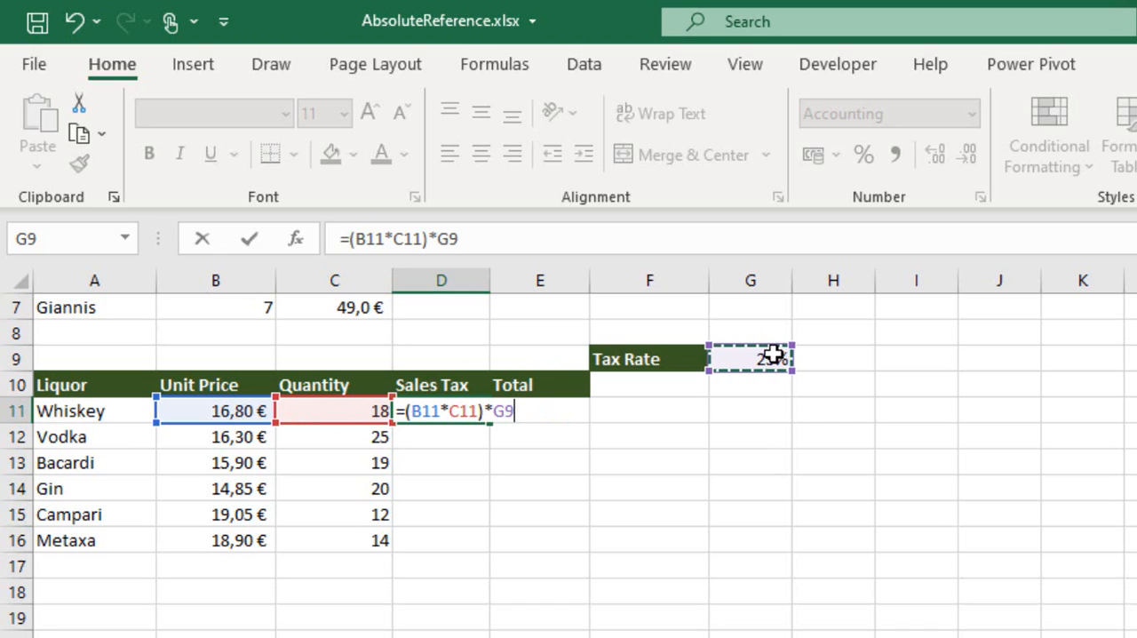
pyautogui.press('Return')
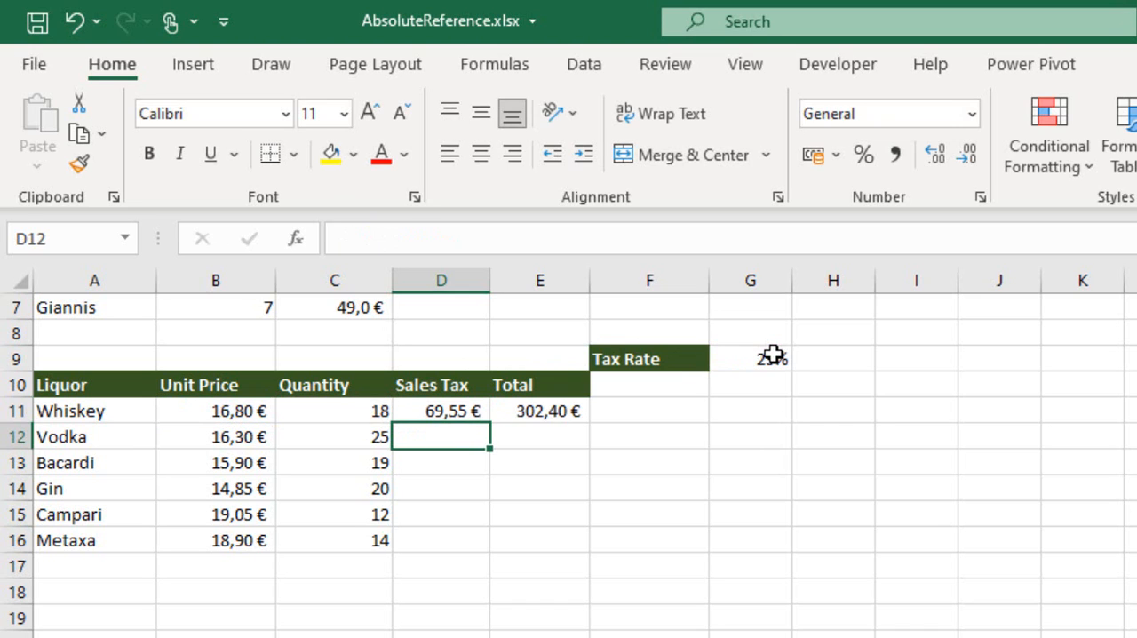
# Copy the relative-reference Sales Tax formula from D11 down through D16 and inspect the cells referenced in D13.
pyautogui.click(430, 408)
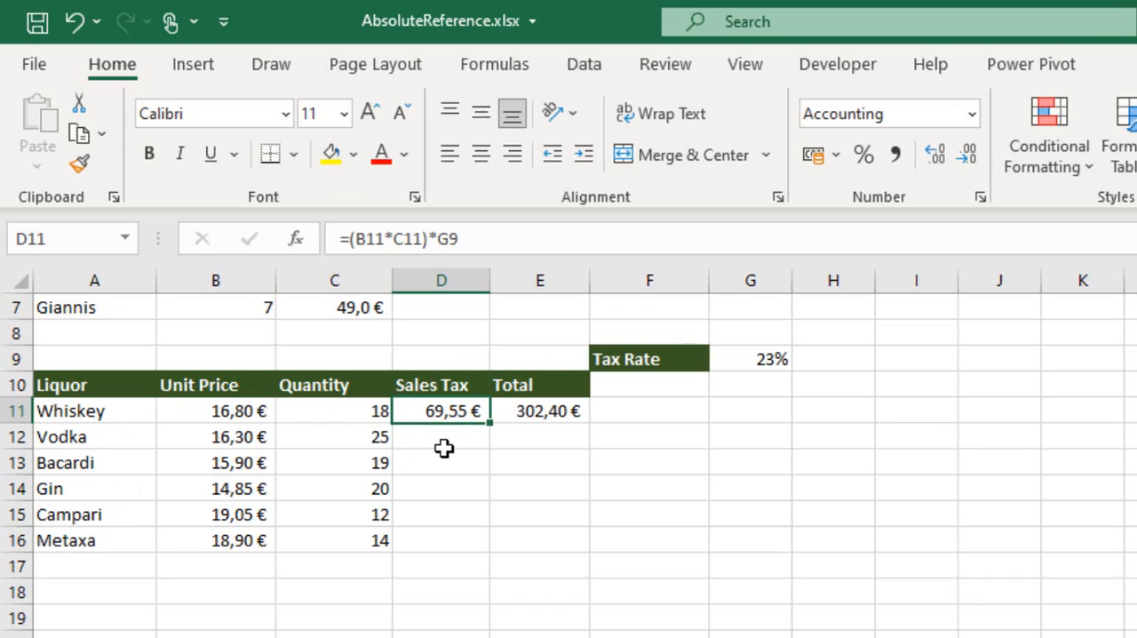
pyautogui.moveTo(487, 423); pyautogui.dragTo(496, 549)
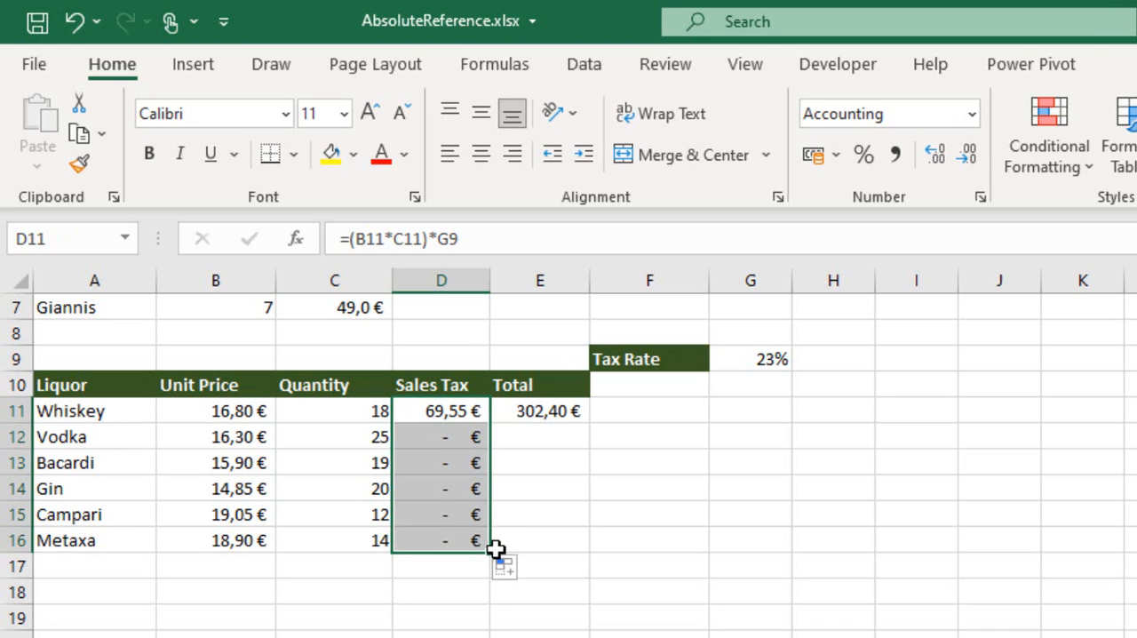
pyautogui.doubleClick(445, 471)
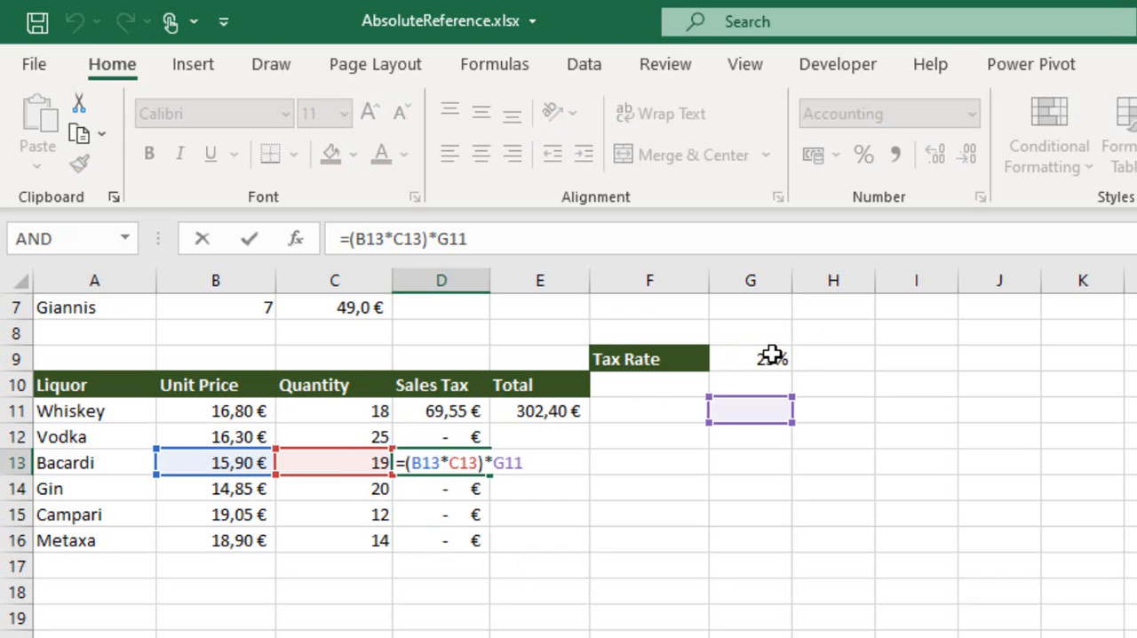
pyautogui.press('Return')
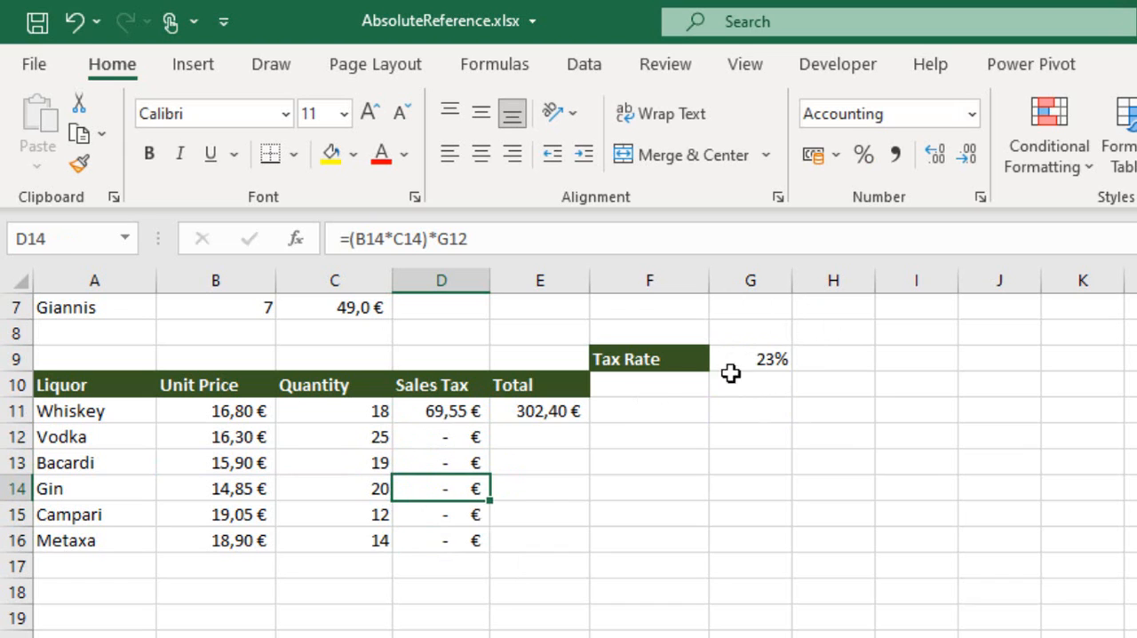
# Make the tax rate reference in D11 absolute so the formula reads =(B11*C11)*$G$9.
pyautogui.click(452, 413)
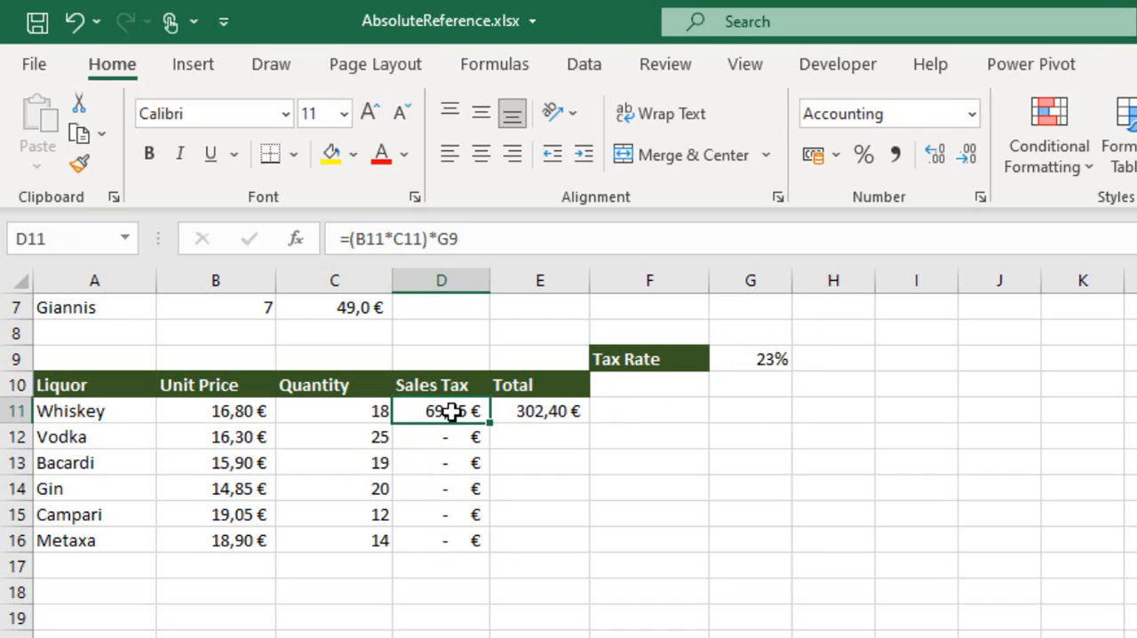
pyautogui.click(455, 236)
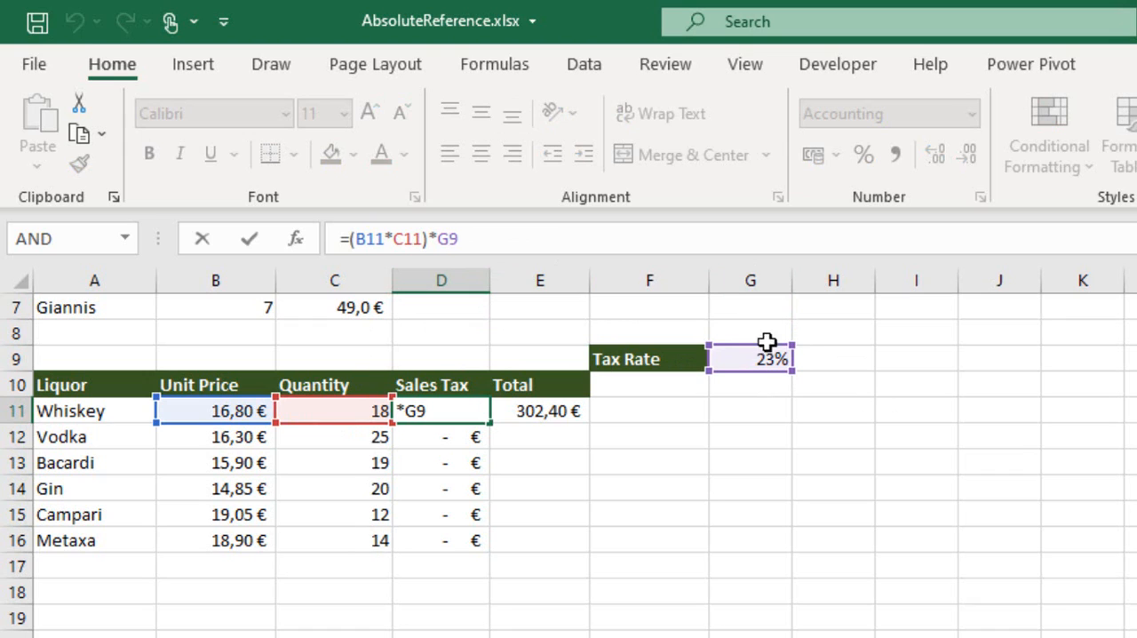
pyautogui.click(447, 230)
pyautogui.press('F4')
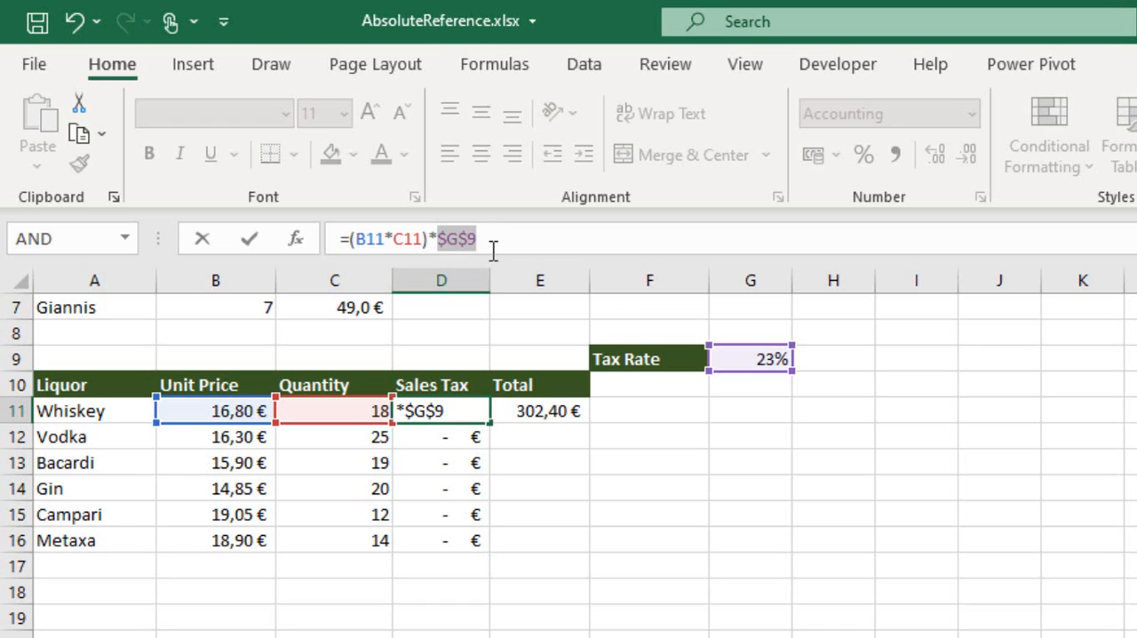
pyautogui.press('Return')
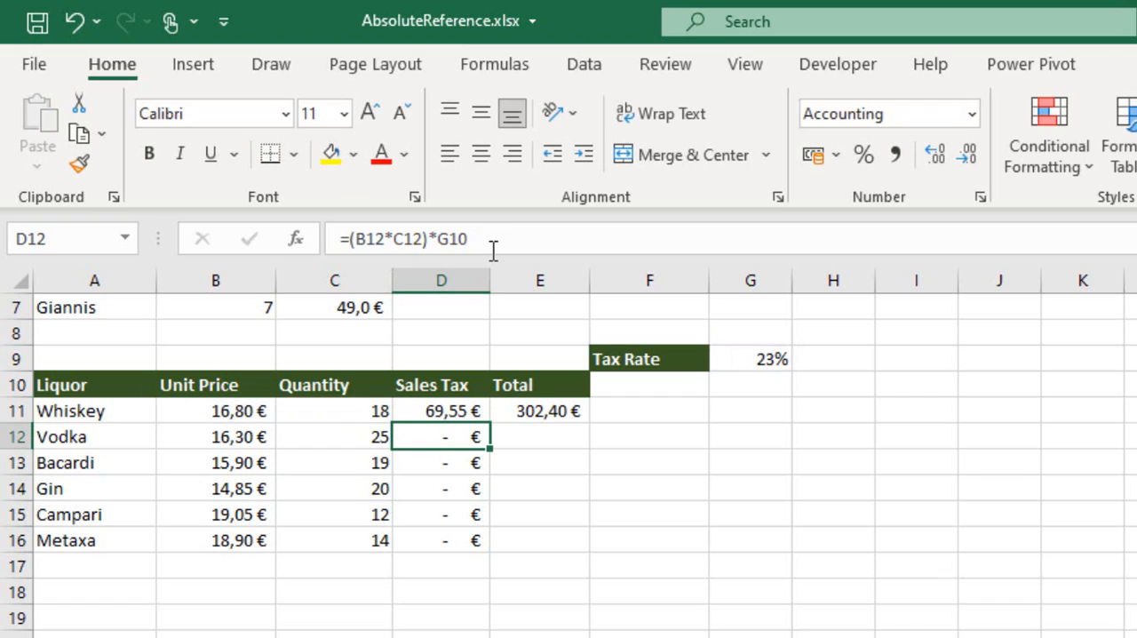
# Fill the absolute-reference Sales Tax formula from D11 down through D16 and check the cells referenced in D15.
pyautogui.click(450, 403)
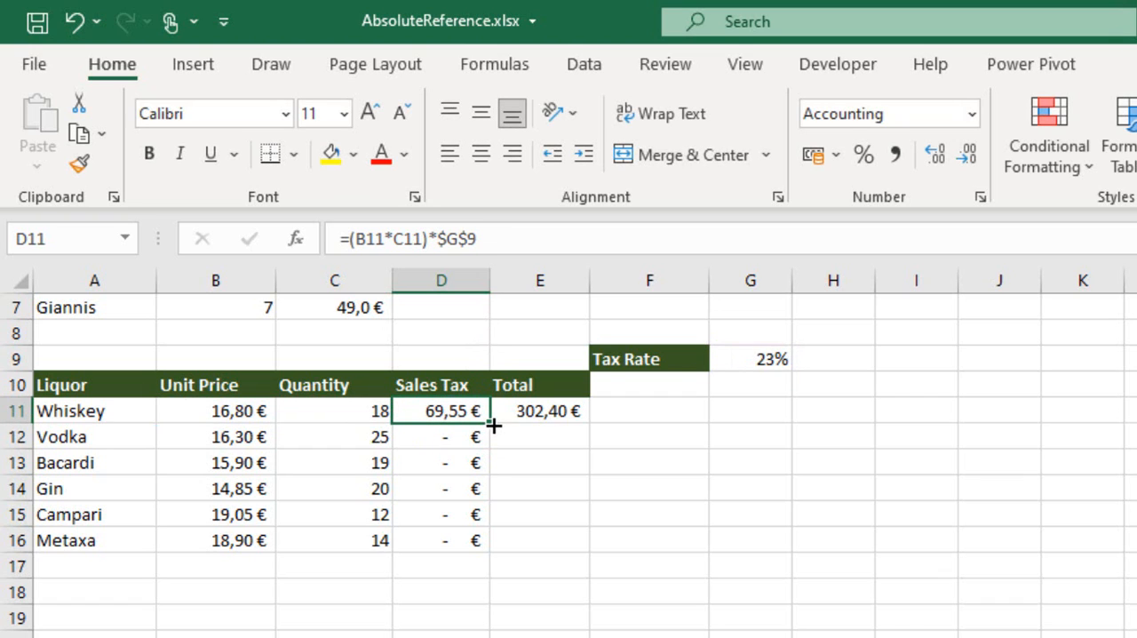
pyautogui.moveTo(493, 426); pyautogui.dragTo(502, 555)
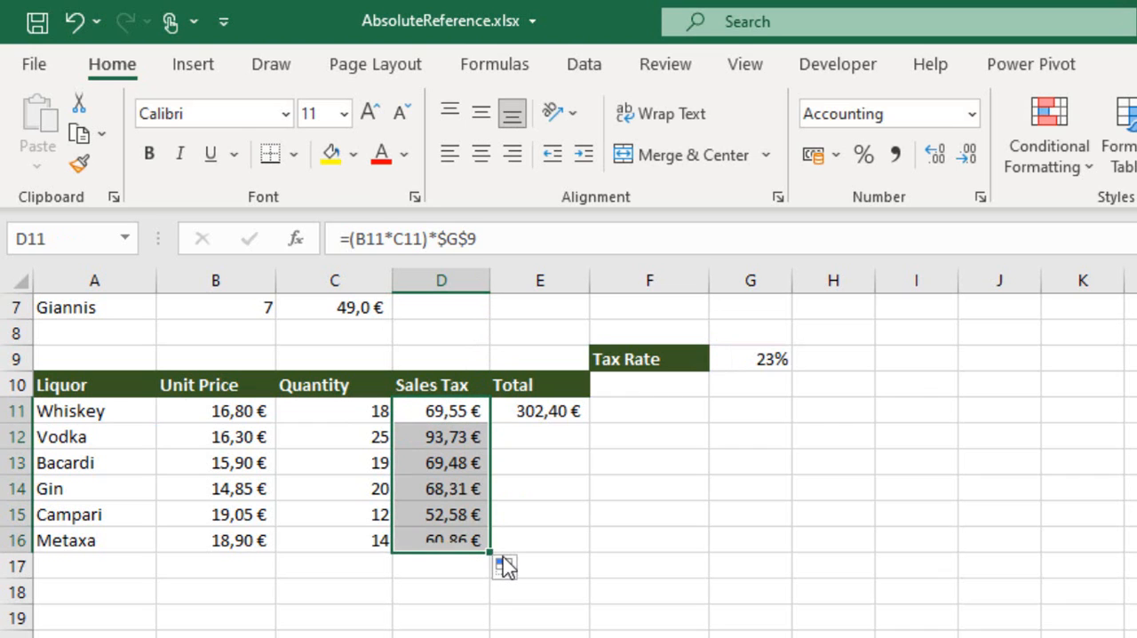
pyautogui.doubleClick(451, 515)
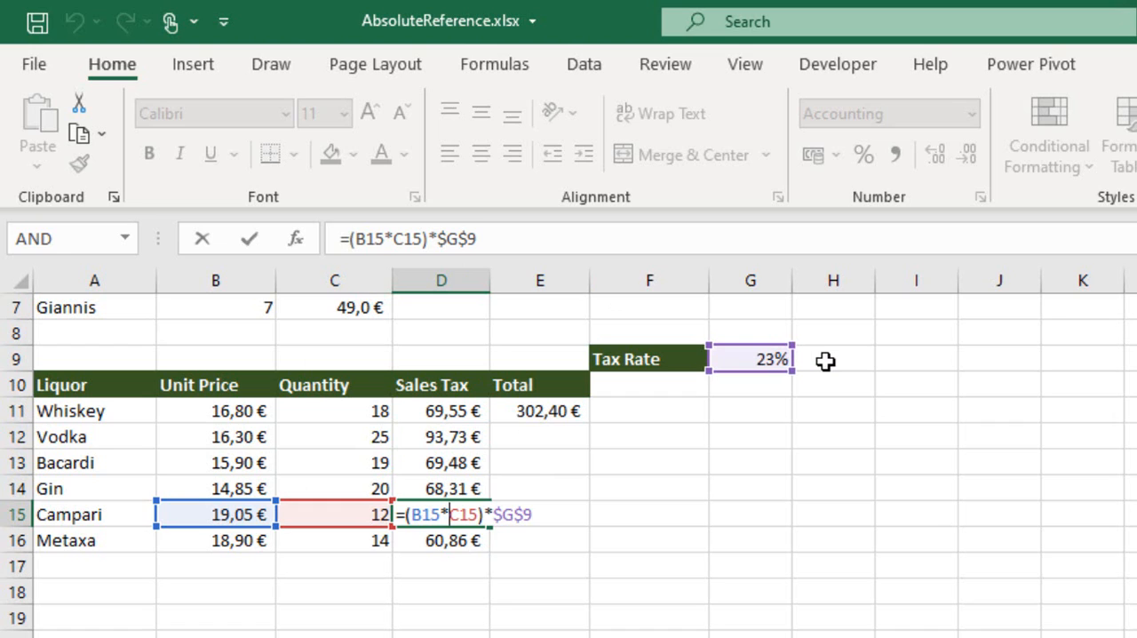
pyautogui.press('Return')
# Fill the Total formula in E11 down through E16 and check the copied formula in E14.
pyautogui.click(569, 413)
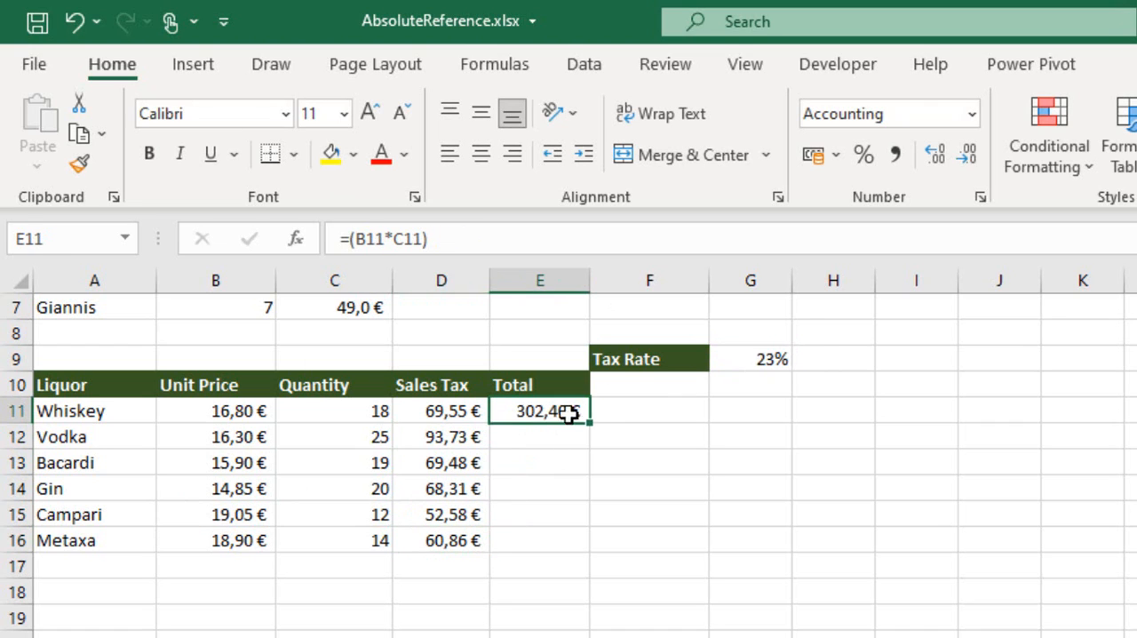
pyautogui.moveTo(589, 425); pyautogui.dragTo(584, 555)
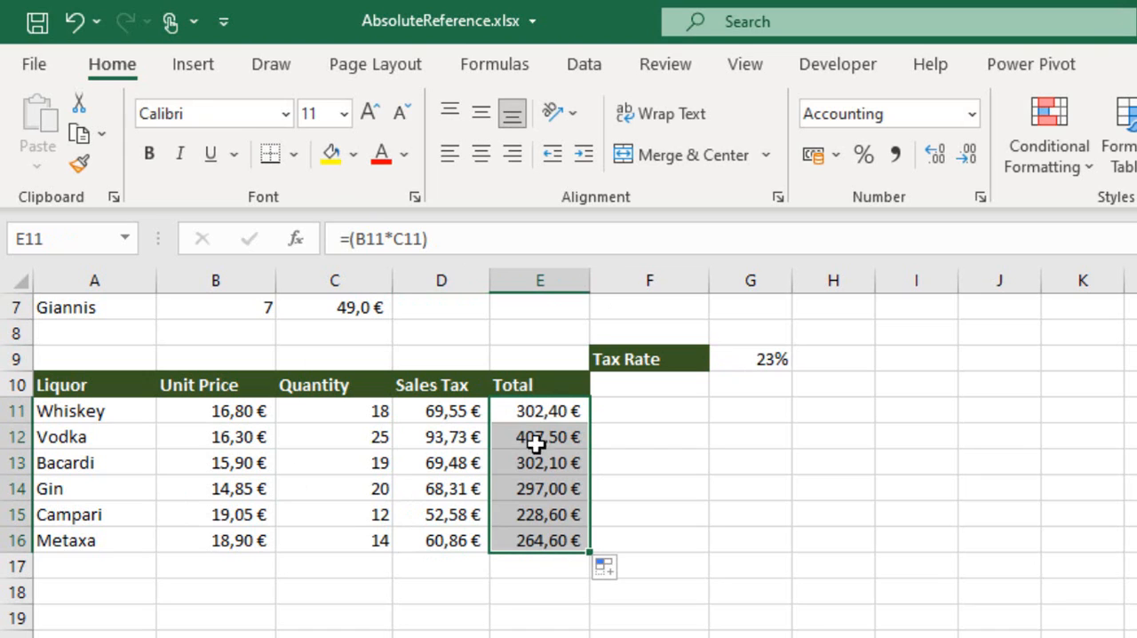
pyautogui.click(545, 484)
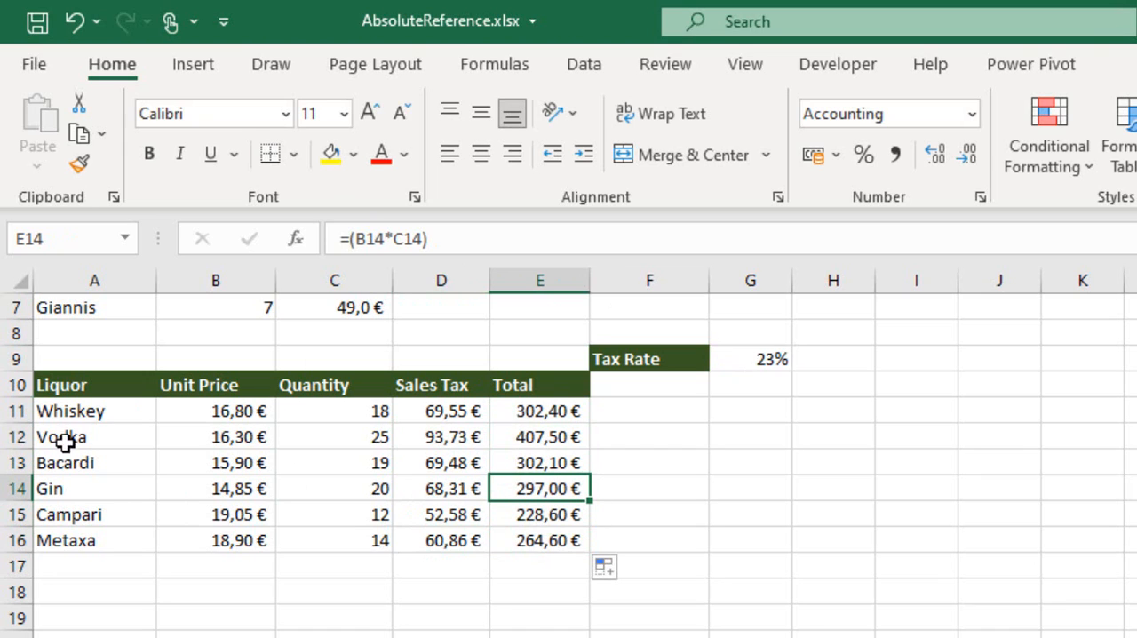